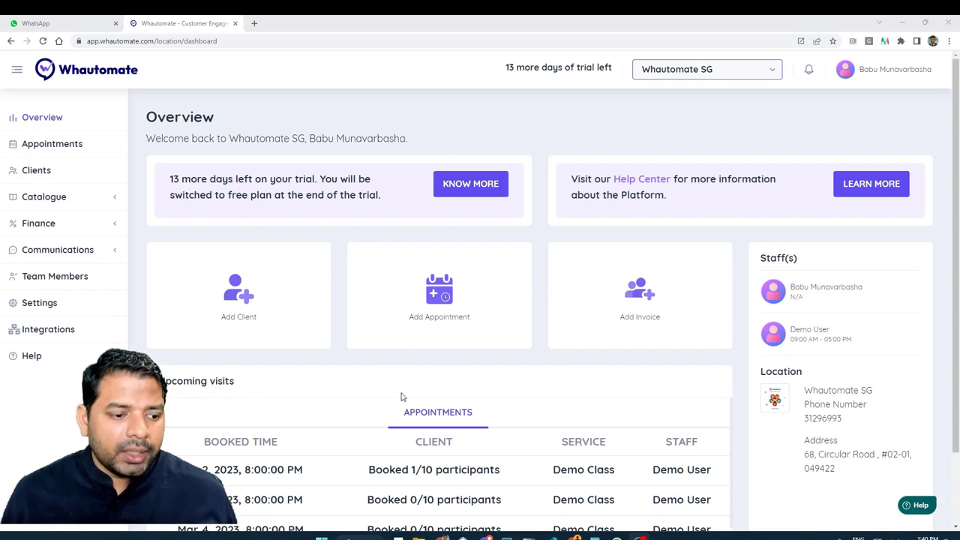
Step: Open a blank new template form from the WhatsApp integration's Message Templates list
click(25, 331)
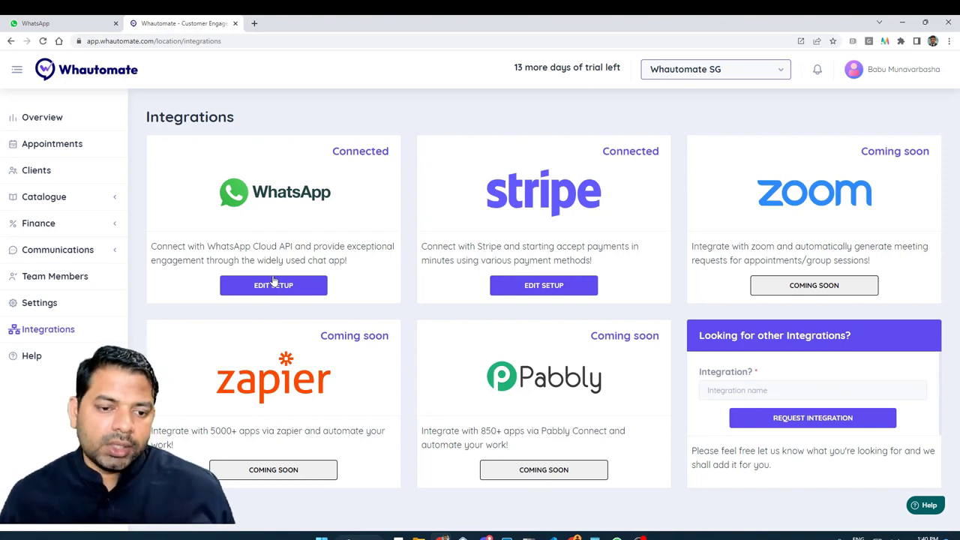
click(275, 282)
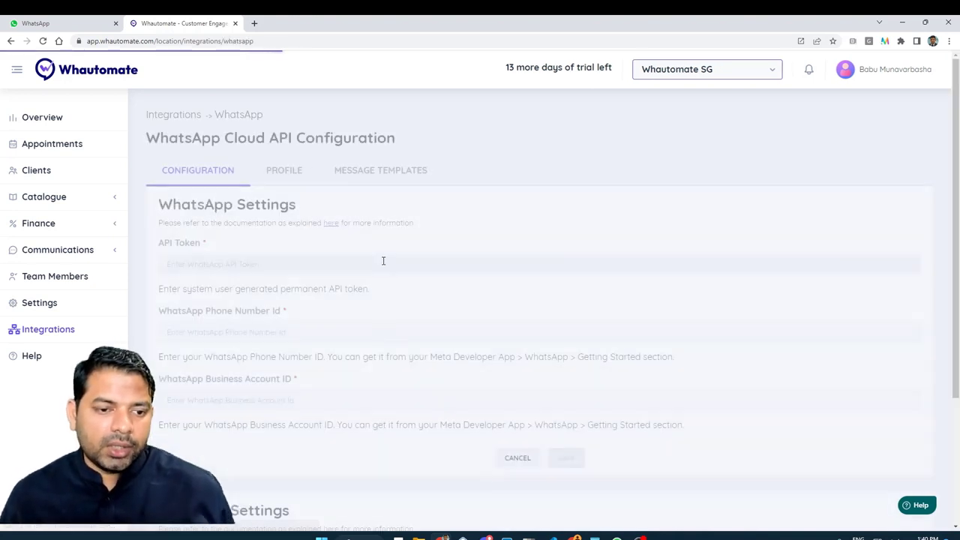
click(398, 173)
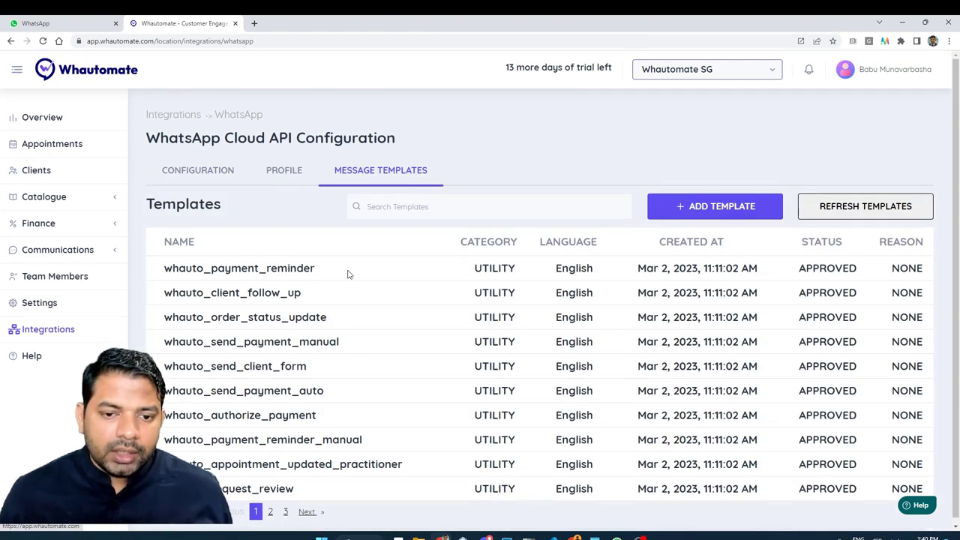
click(722, 205)
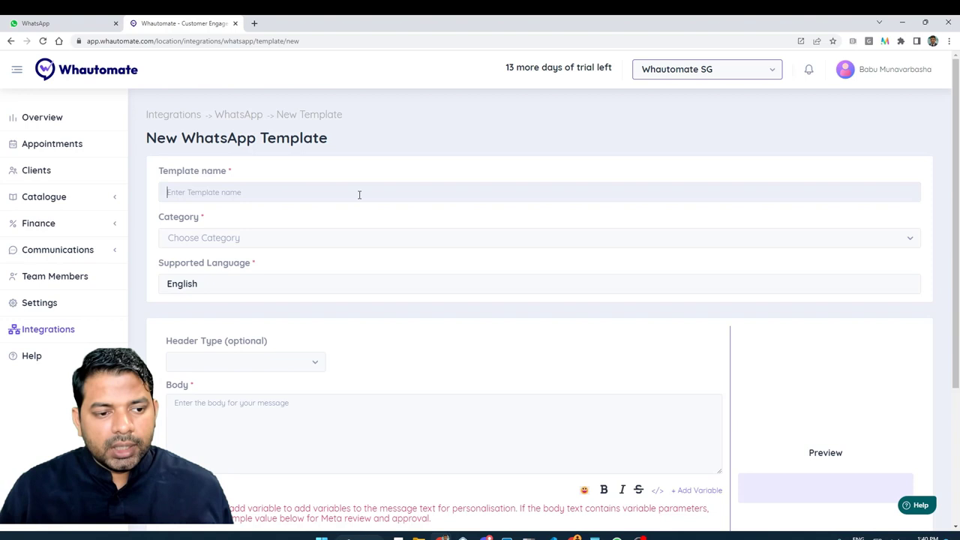
Step: Enter class_booking_confirmation as the template name and open the Category dropdown
text(c)
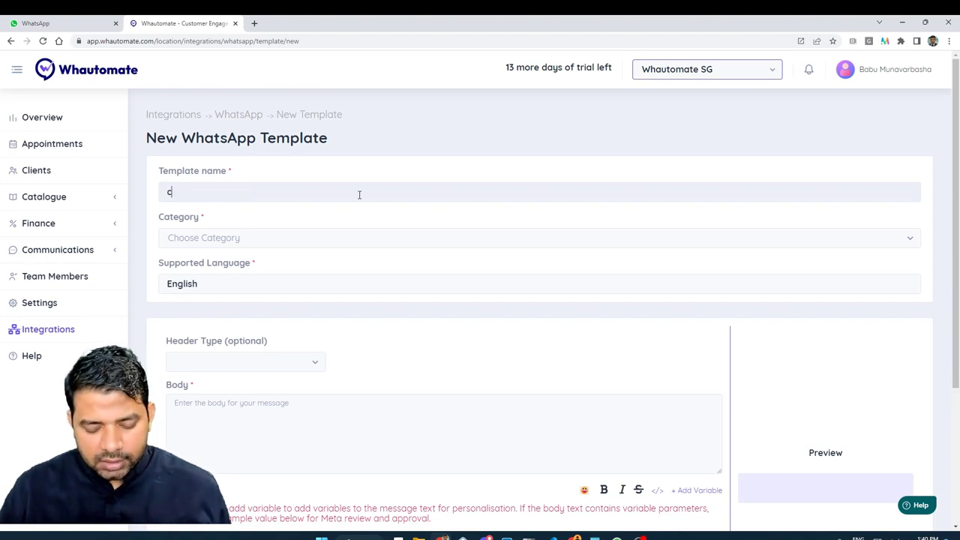
text(lass_b)
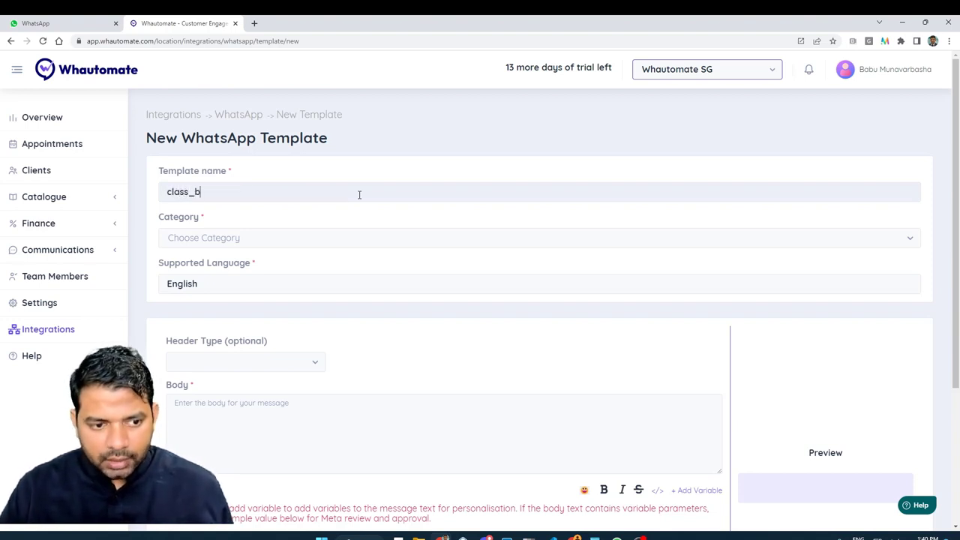
text(ooking_confirmation)
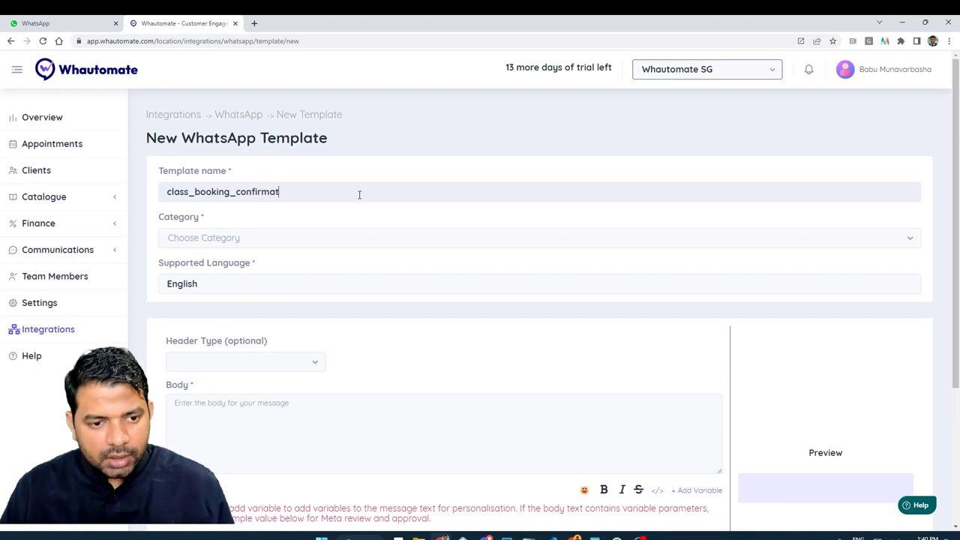
key(Tab)
click(356, 195)
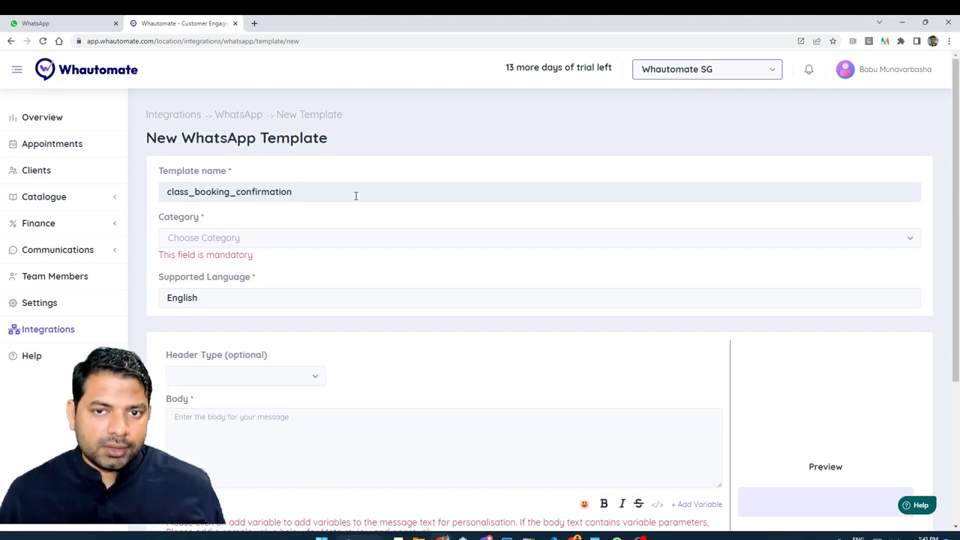
click(341, 198)
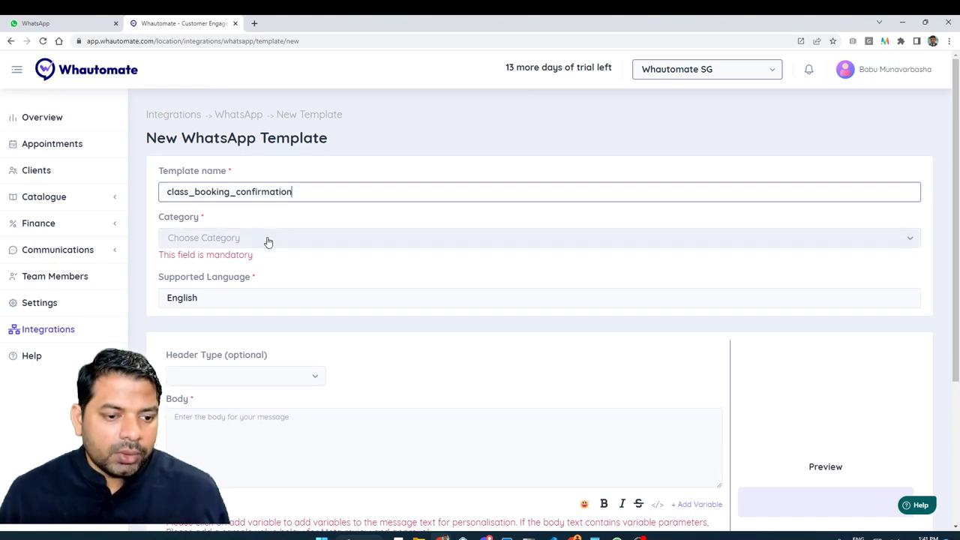
Step: Choose Utility as the template category
click(267, 238)
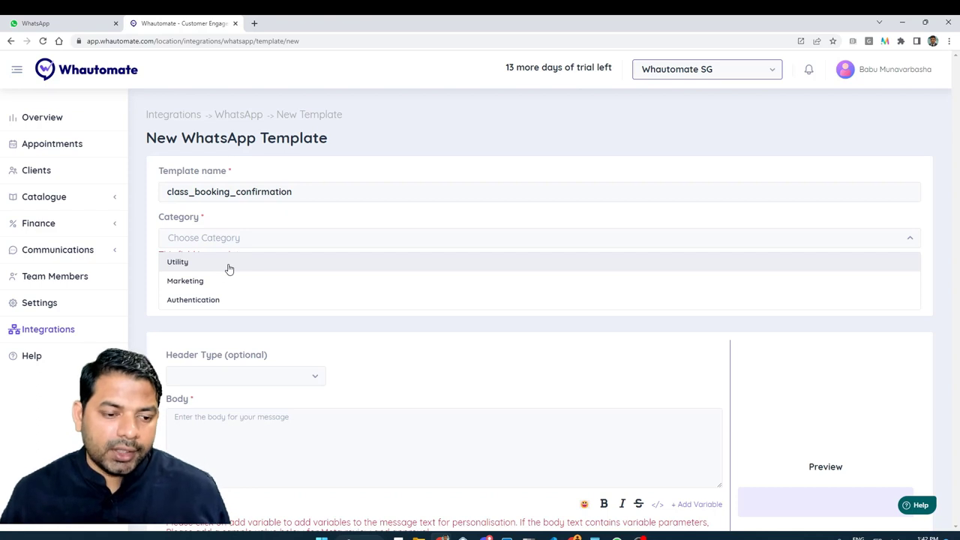
click(230, 268)
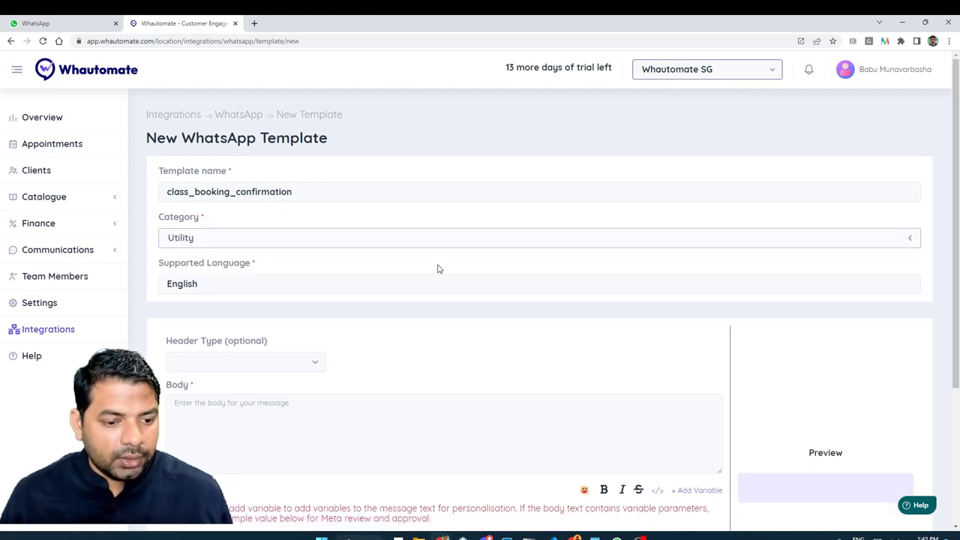
Step: Set the template's header type to Text
scroll(550, 278, down, 3)
scroll(536, 280, down, 2)
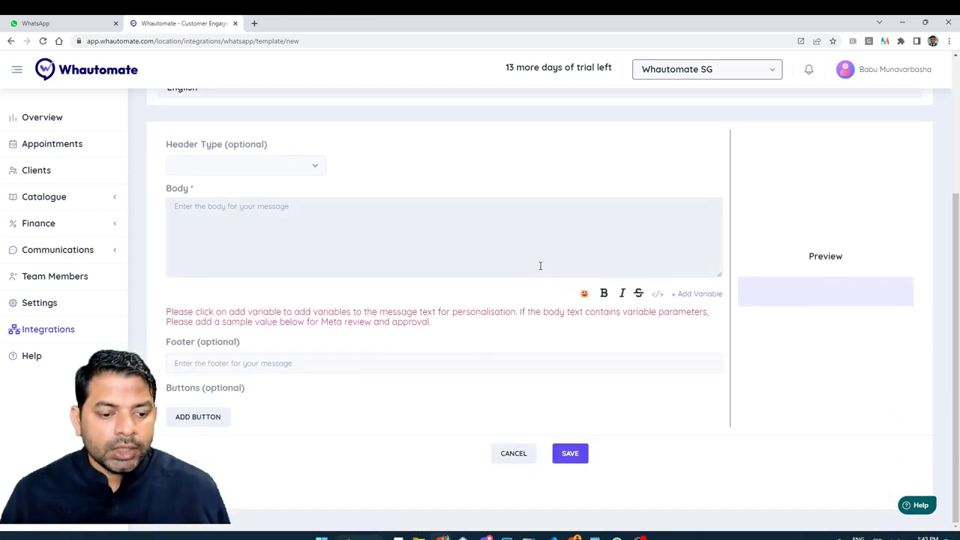
scroll(517, 270, up, 1)
scroll(262, 251, up, 2)
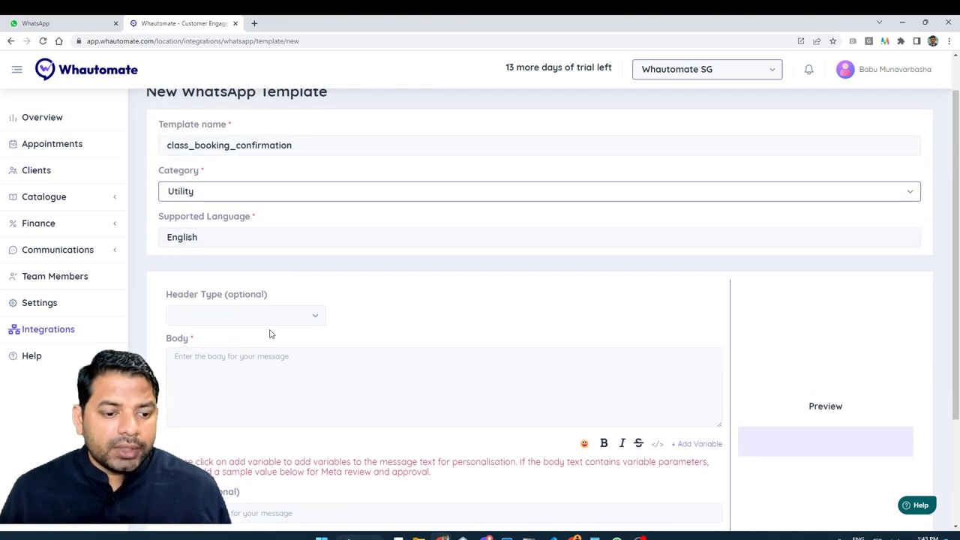
scroll(304, 318, down, 1)
scroll(285, 270, down, 1)
click(259, 217)
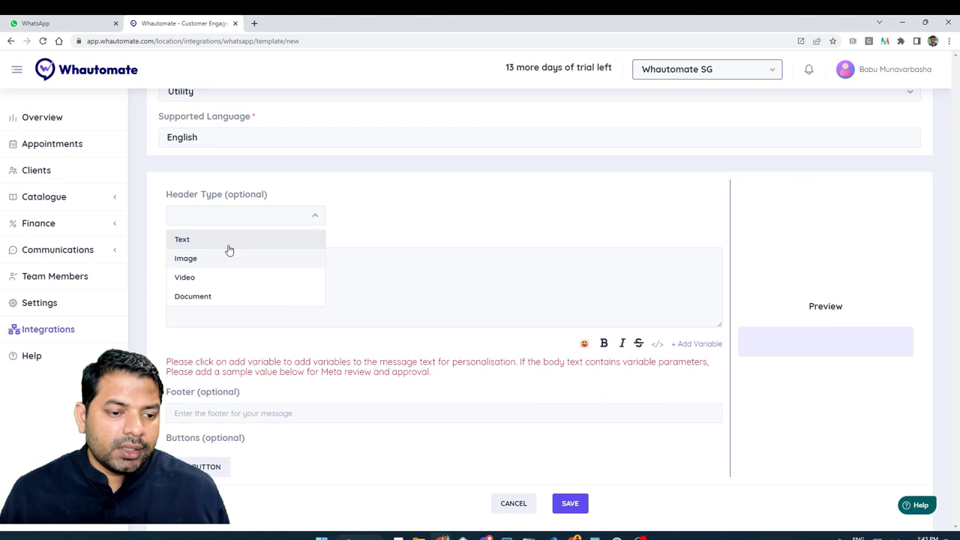
click(453, 226)
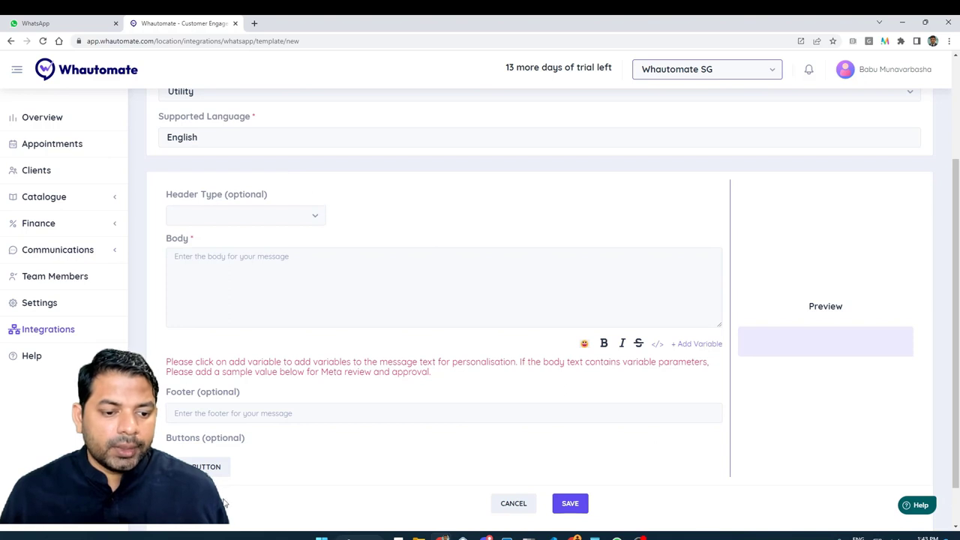
click(238, 216)
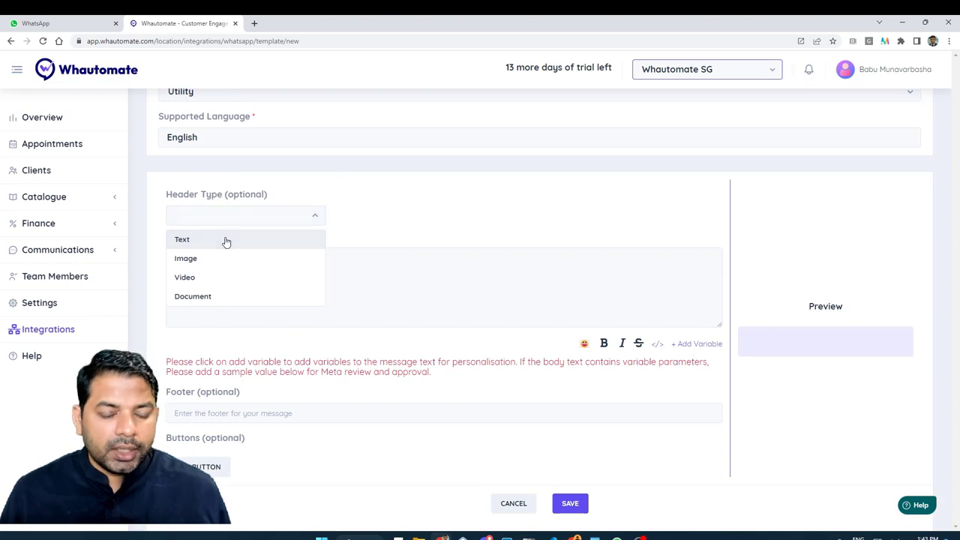
click(226, 240)
Step: Enter 'Class Booking Confirmed!' as the header text
click(276, 261)
text(We)
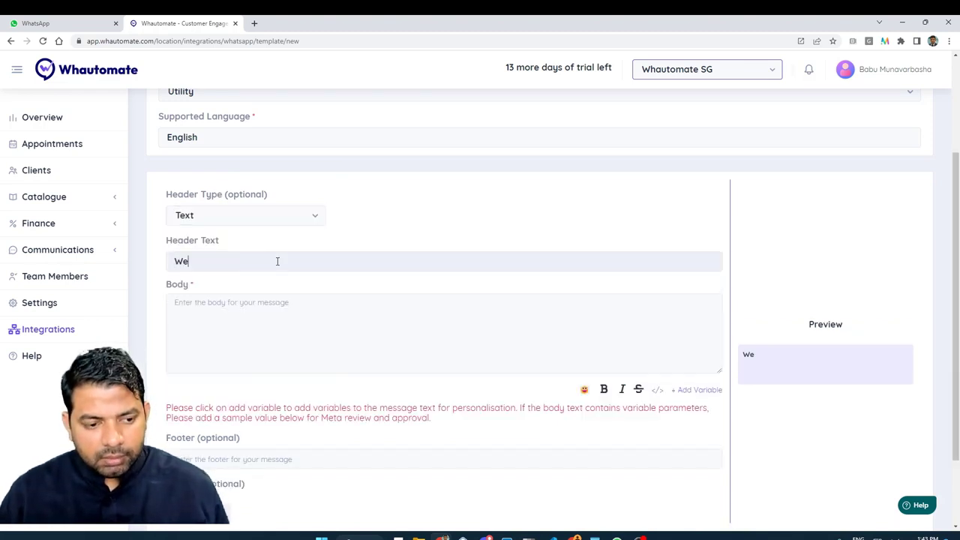
key(BackSpace)
key(BackSpace)
text(Class In)
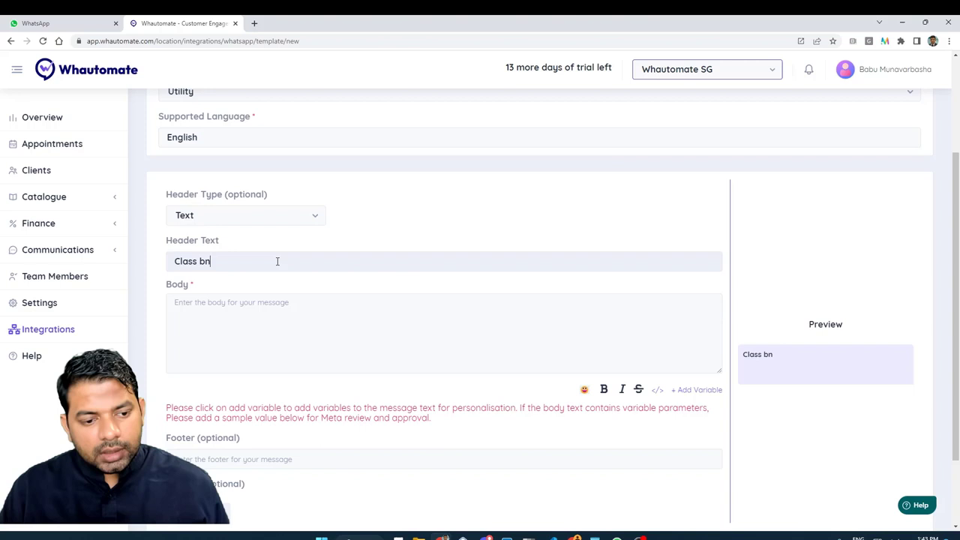
key(BackSpace)
key(BackSpace)
key(BackSpace)
text(Booking Confirmed!)
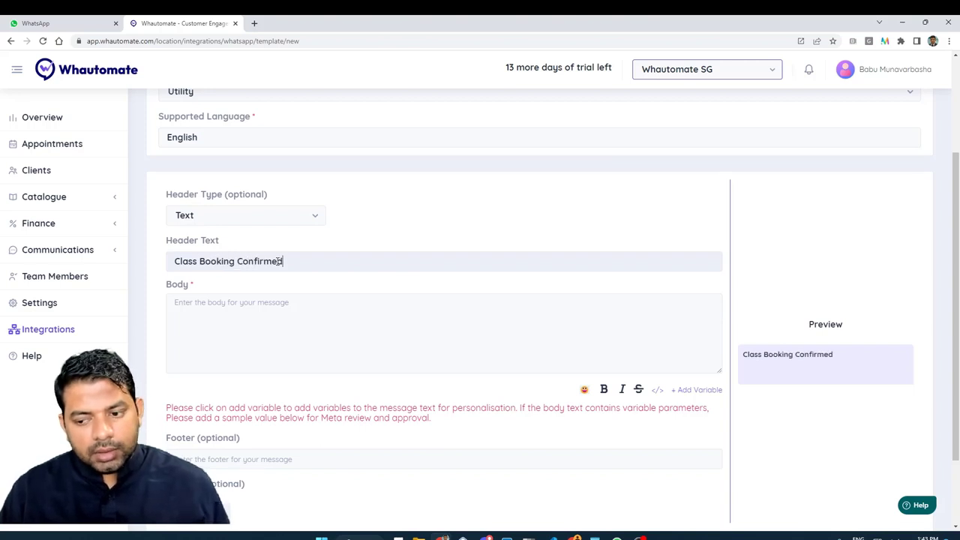
click(292, 300)
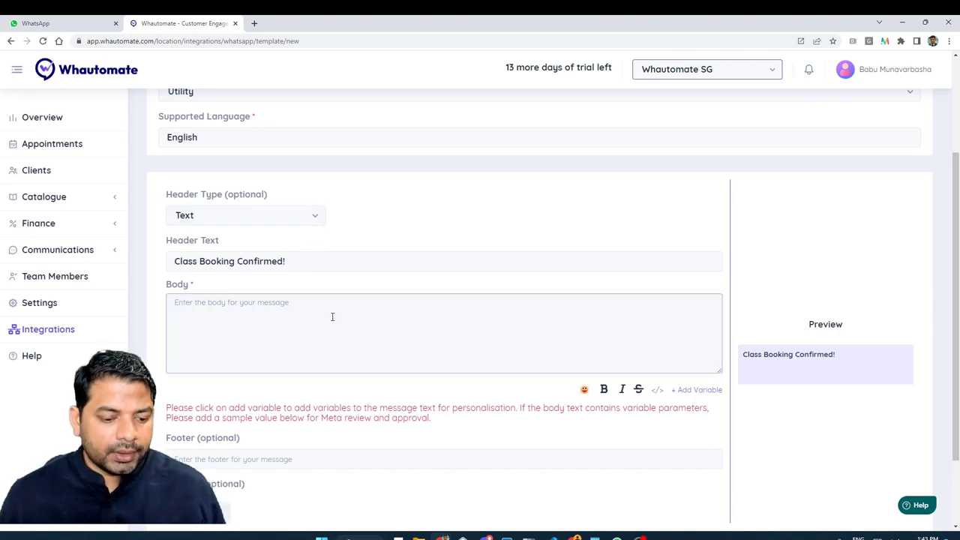
Step: Write 'Dear {{1}},' in the body and give Variable 1 a sample customer name
text(Dear)
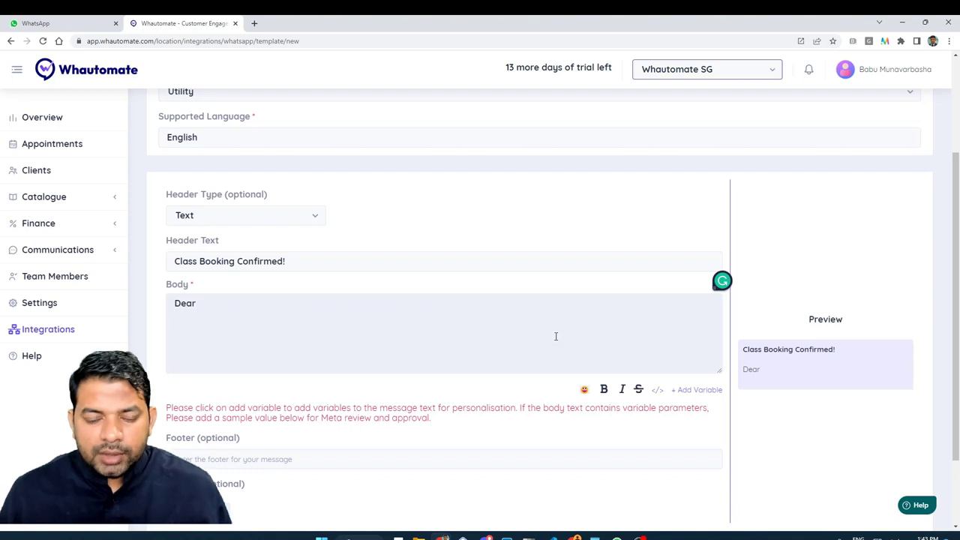
click(695, 390)
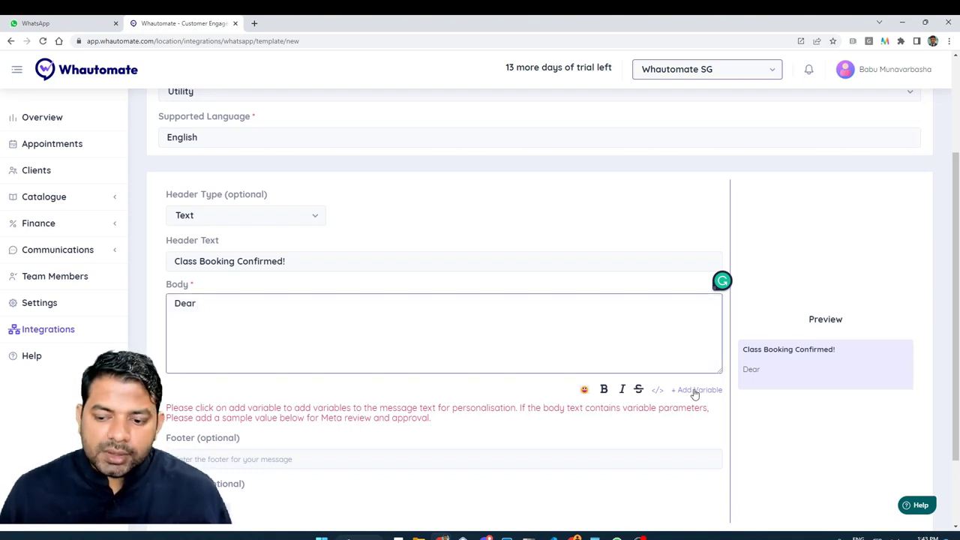
click(695, 390)
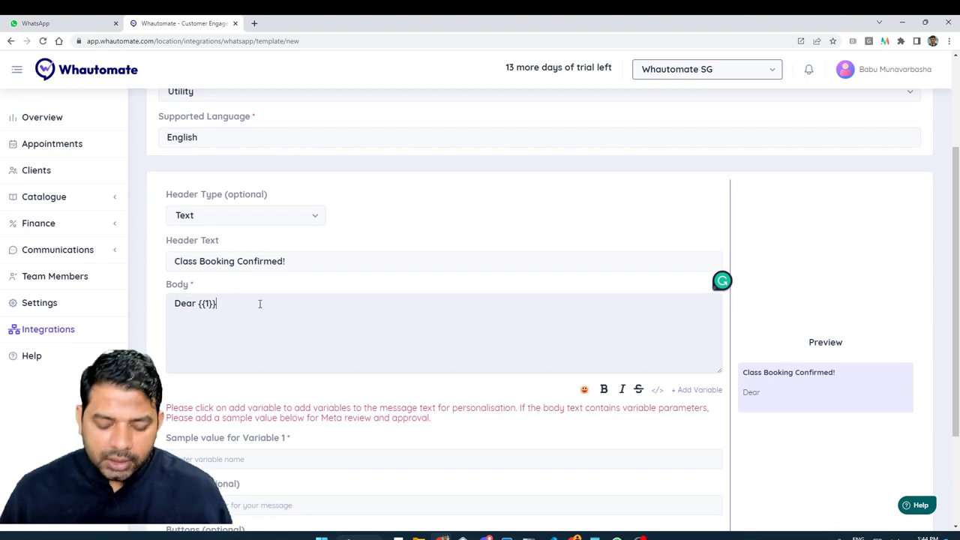
text(,)
key(Return)
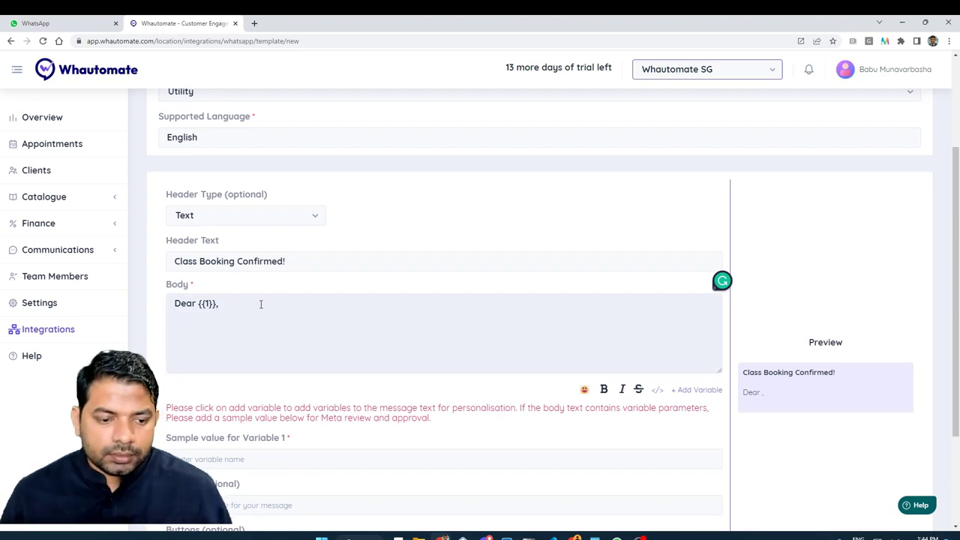
scroll(272, 332, down, 1)
drag(162, 397, 294, 386)
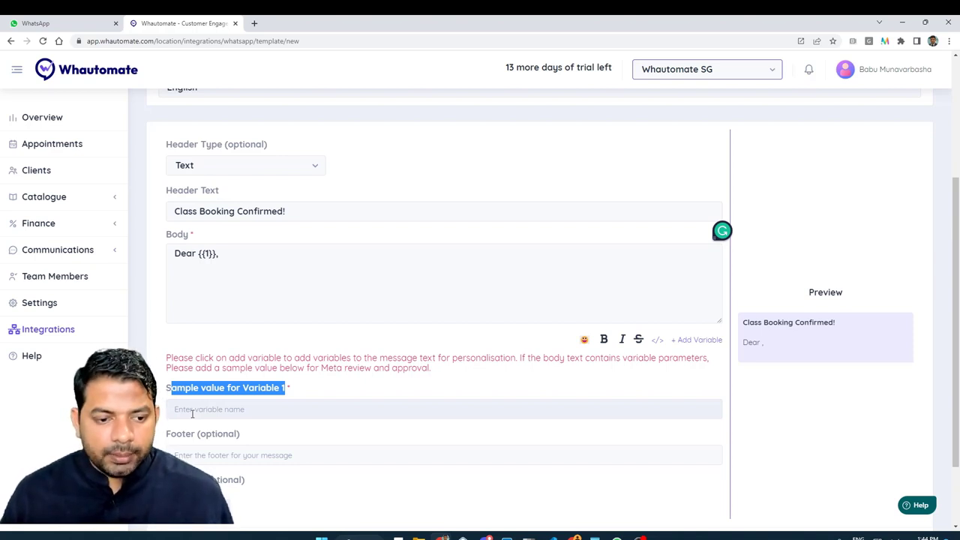
click(289, 409)
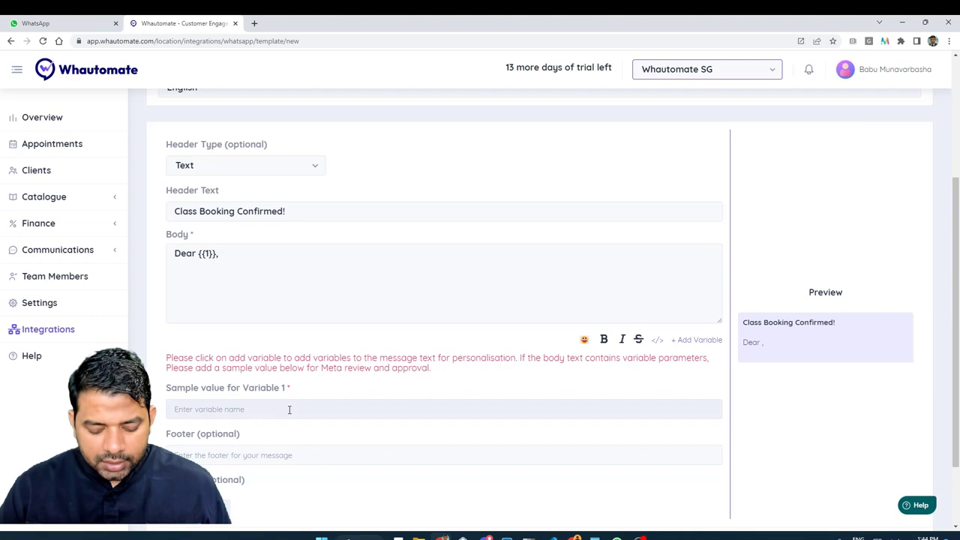
text(John Doe)
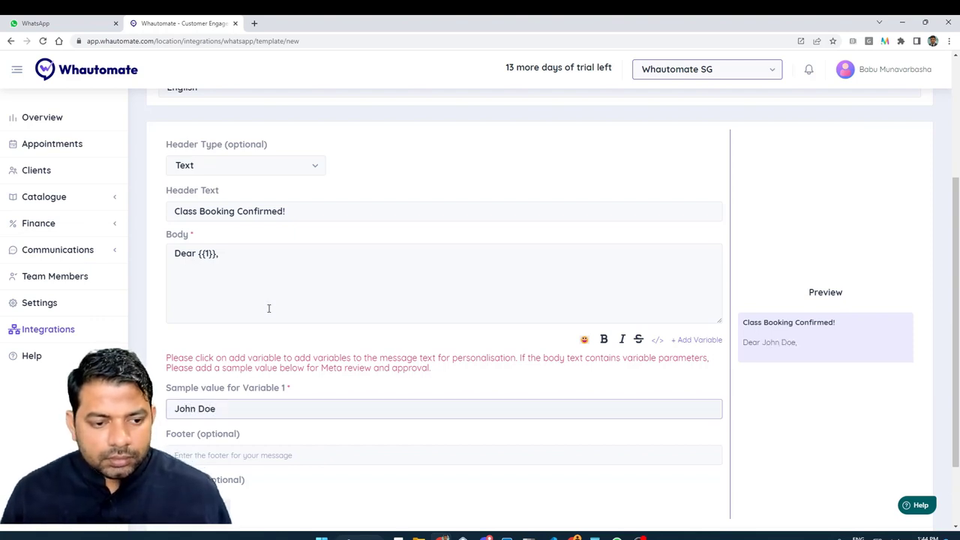
click(281, 271)
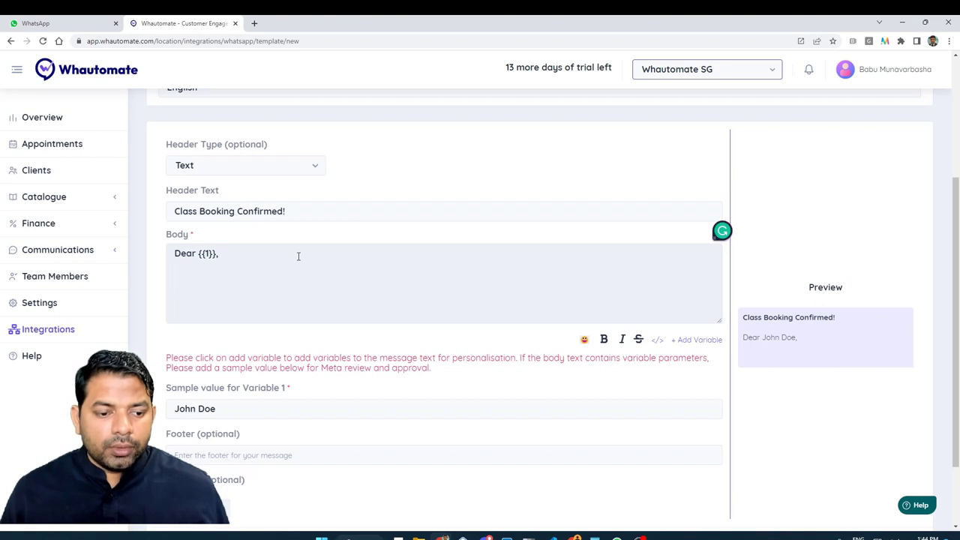
Step: Paste the prepared booking-confirmation paragraphs into the template body
mouse_move(594, 536)
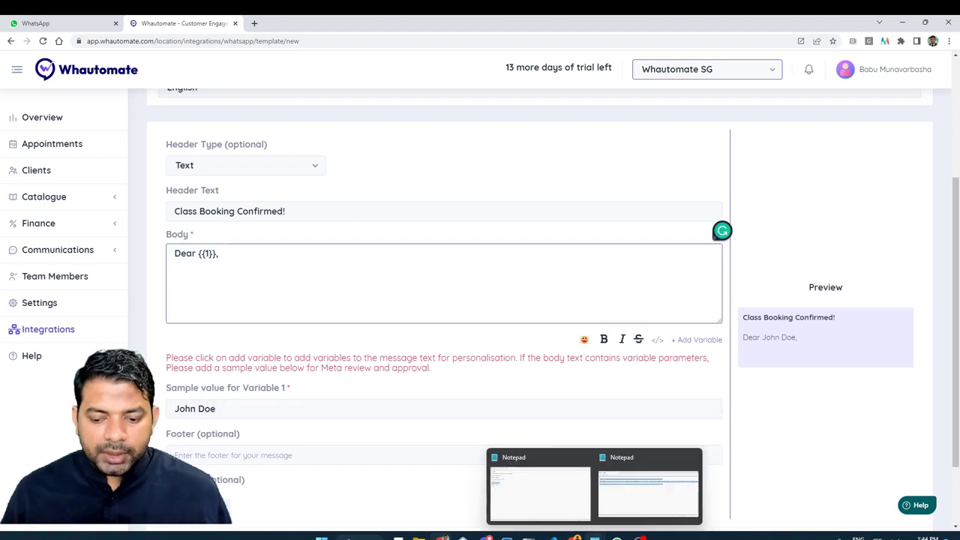
click(257, 293)
text(Thank you for booking your class with us! We are excited to have you join us and can't wait to see you in class.  Your booking for {{2}} on {{3}} at {{3}} has been confirmed. Please arrive a few minutes early to ensure that you have time to check in and get settled before the class begins.  If you have any questions or concerns, please don't hesitate to contact us. We're here to help in any way we can.)
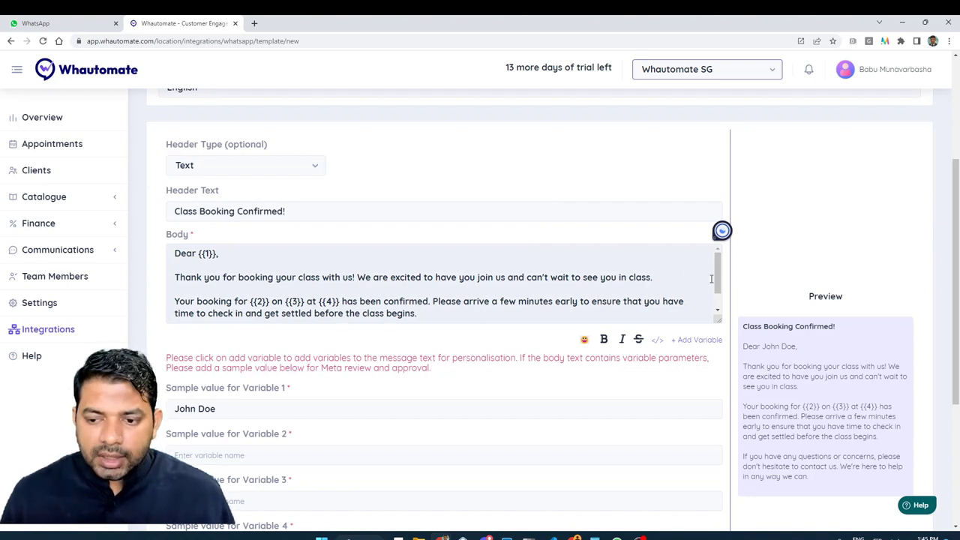
scroll(718, 279, down, 1)
scroll(720, 278, up, 1)
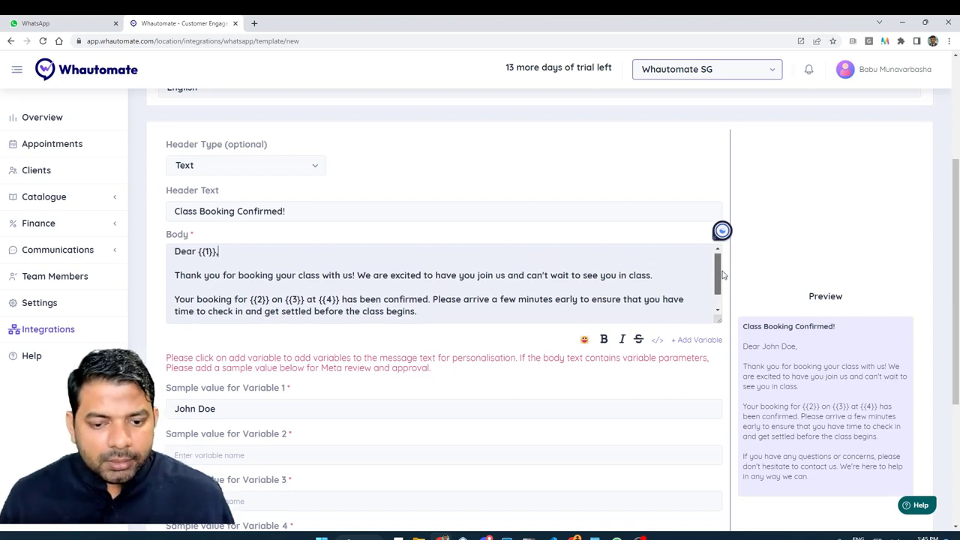
scroll(720, 277, down, 1)
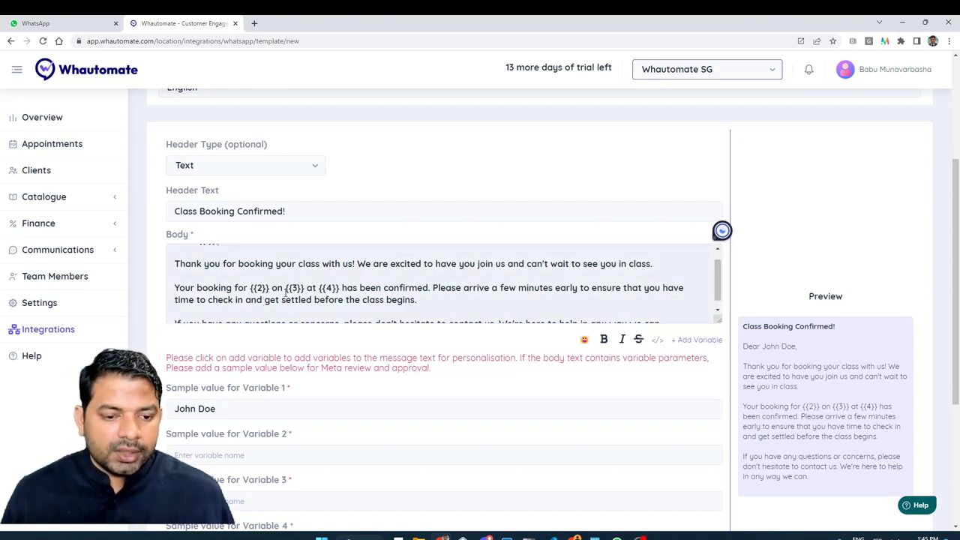
scroll(281, 287, down, 3)
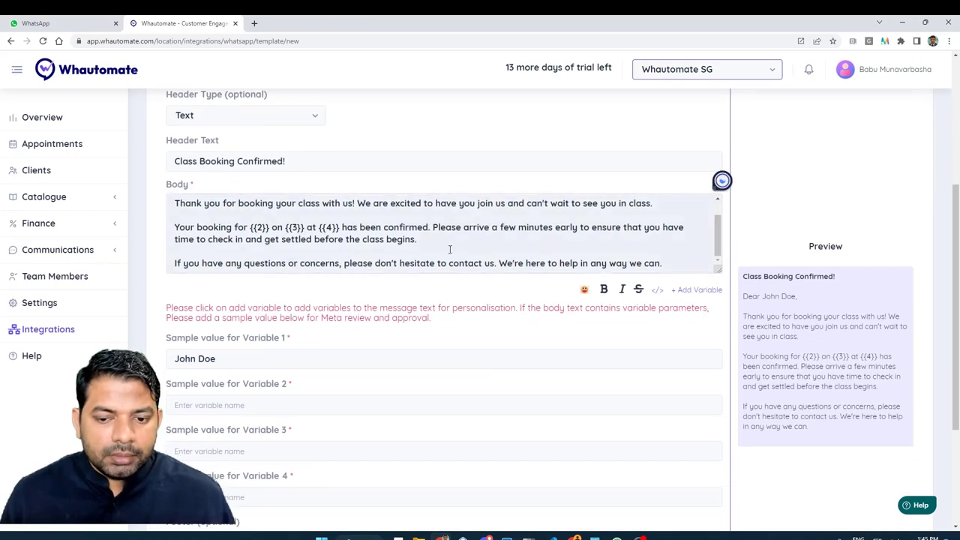
click(475, 246)
Step: Set sample values for Variables 2–4: Yoga Class, 28 Mar, 2023 and 01:00 PM
click(225, 405)
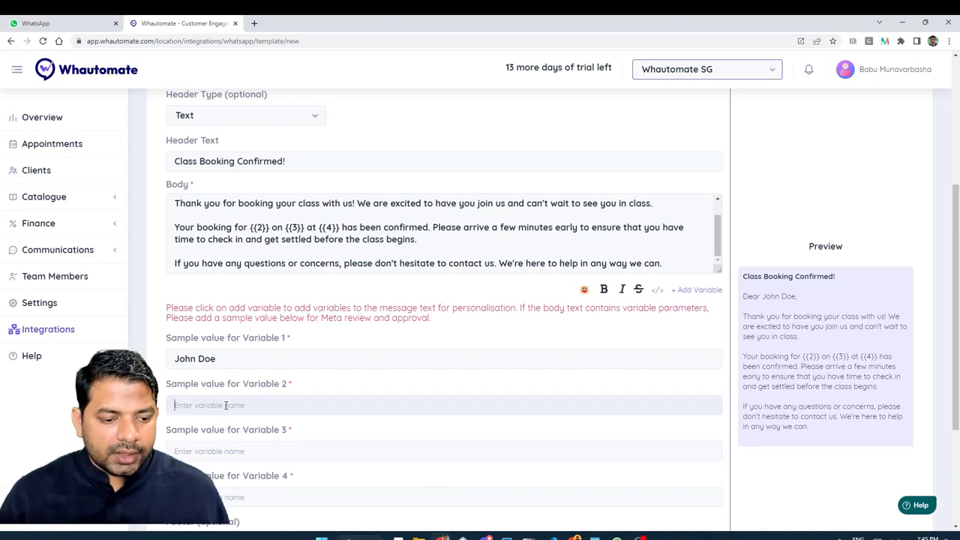
text(Y)
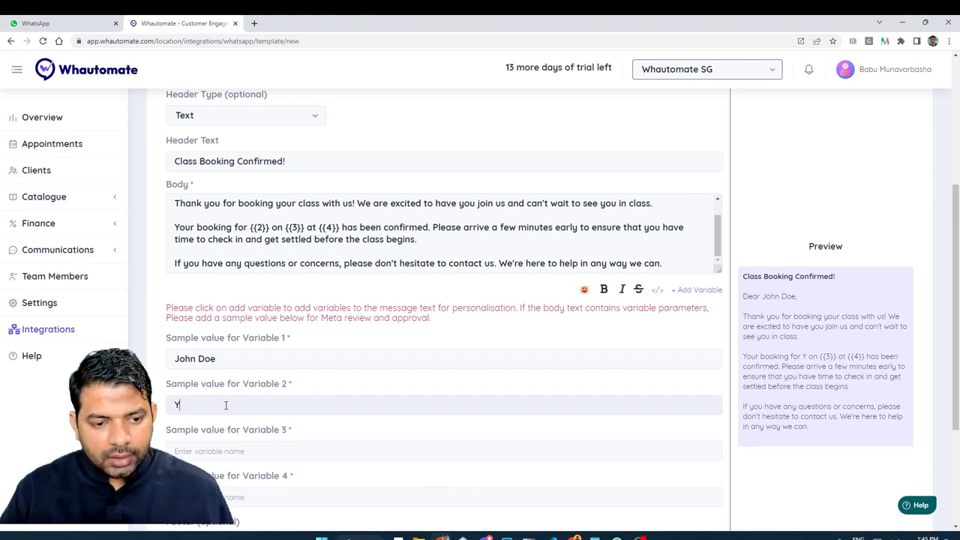
text(oga Class)
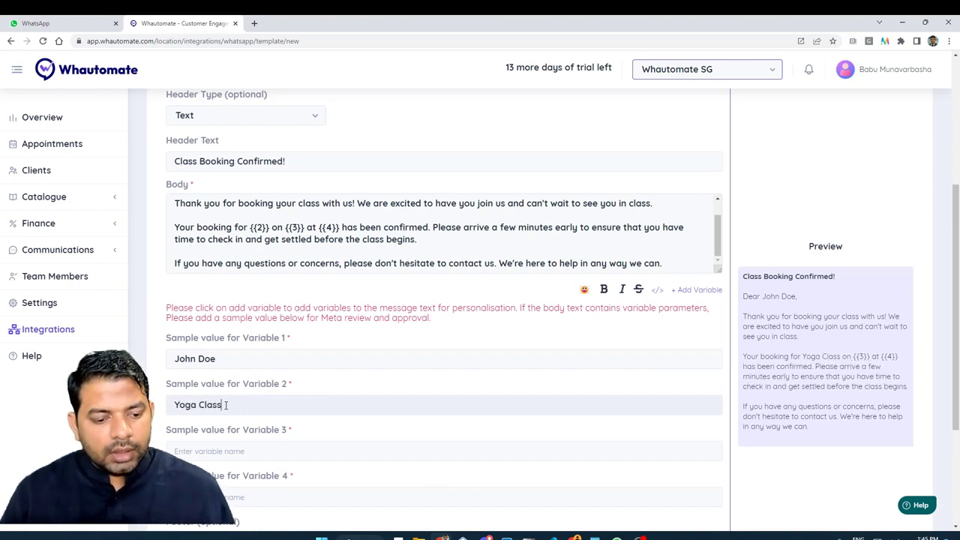
click(247, 449)
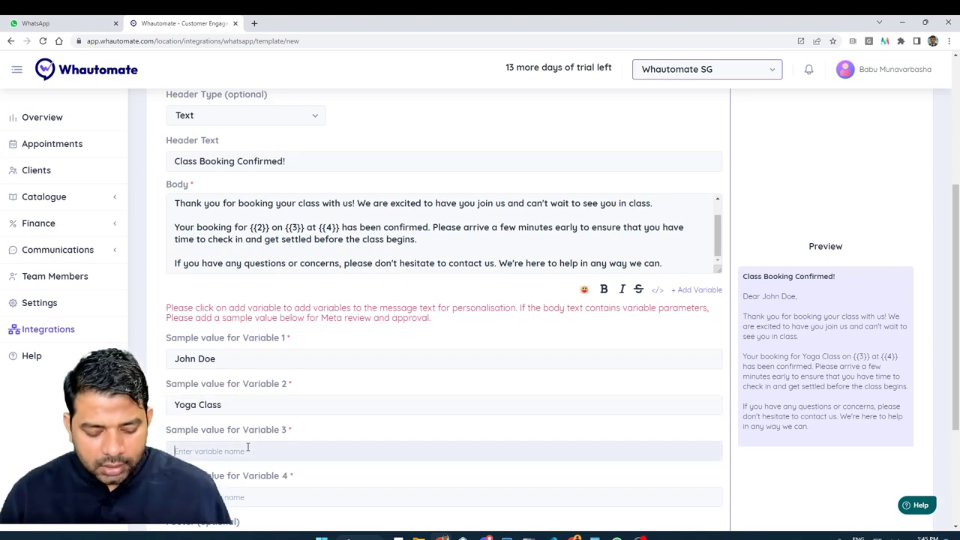
text(28 Jan)
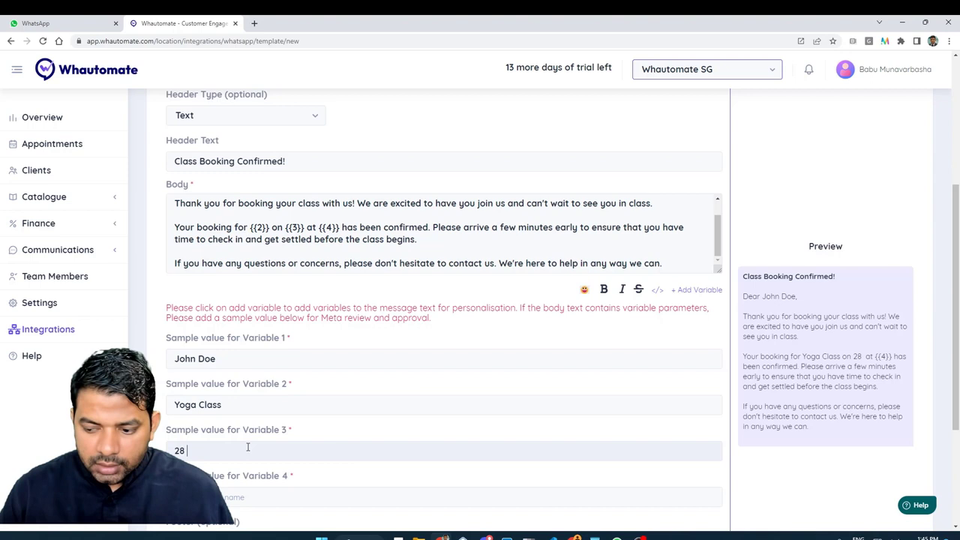
key(BackSpace)
key(BackSpace)
key(BackSpace)
text(Mar)
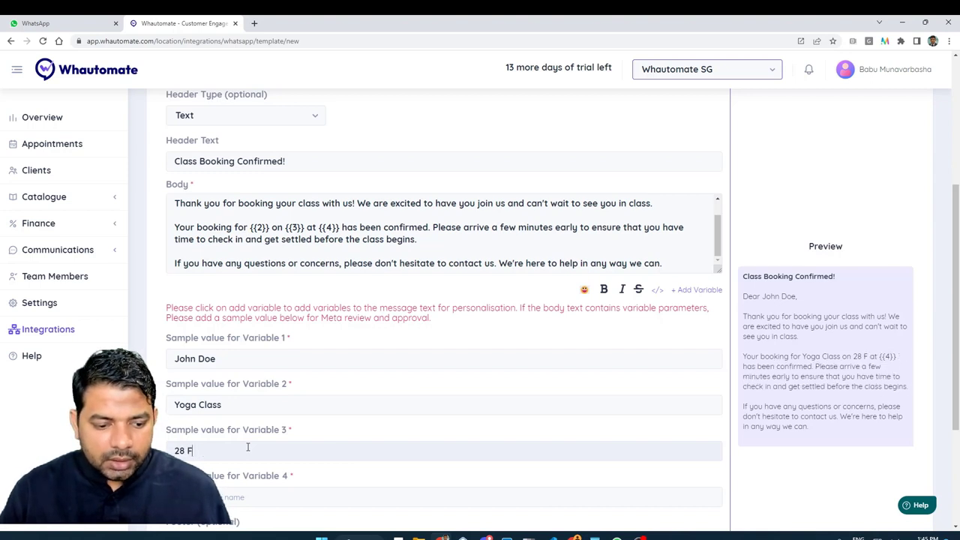
text(, 2023)
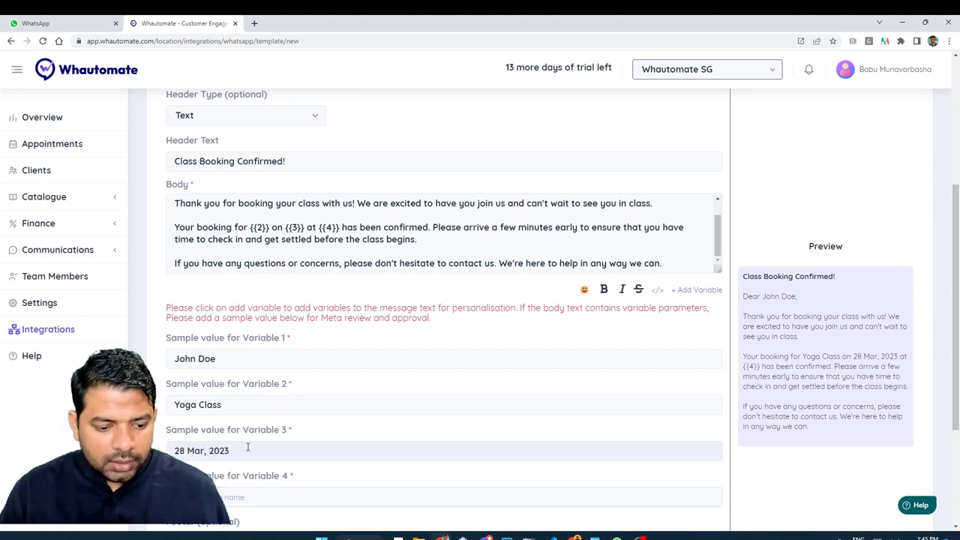
key(Tab)
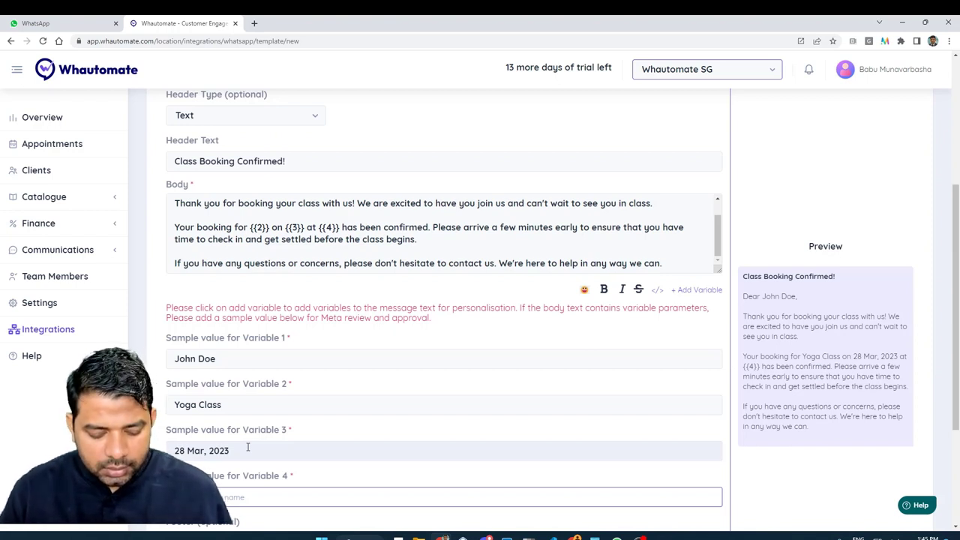
text(01:00 P)
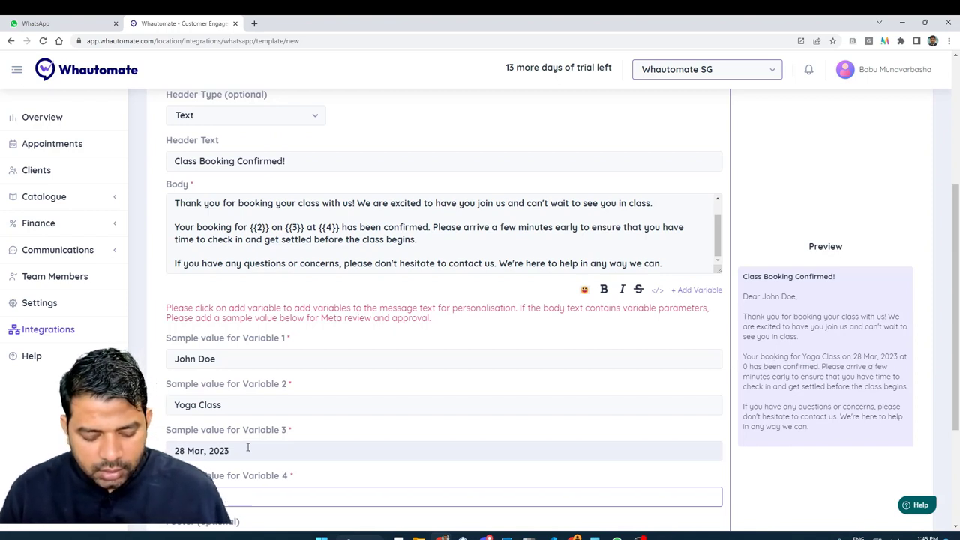
text(M)
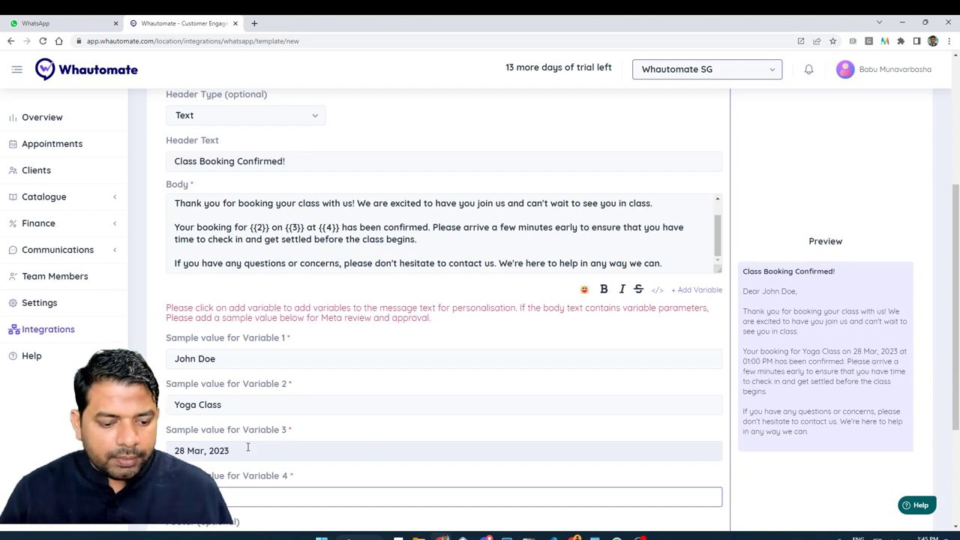
scroll(247, 442, down, 1)
Step: Add footer 'Whautomate!' and a Quick Reply button labelled 'Talk to our staff'
click(291, 443)
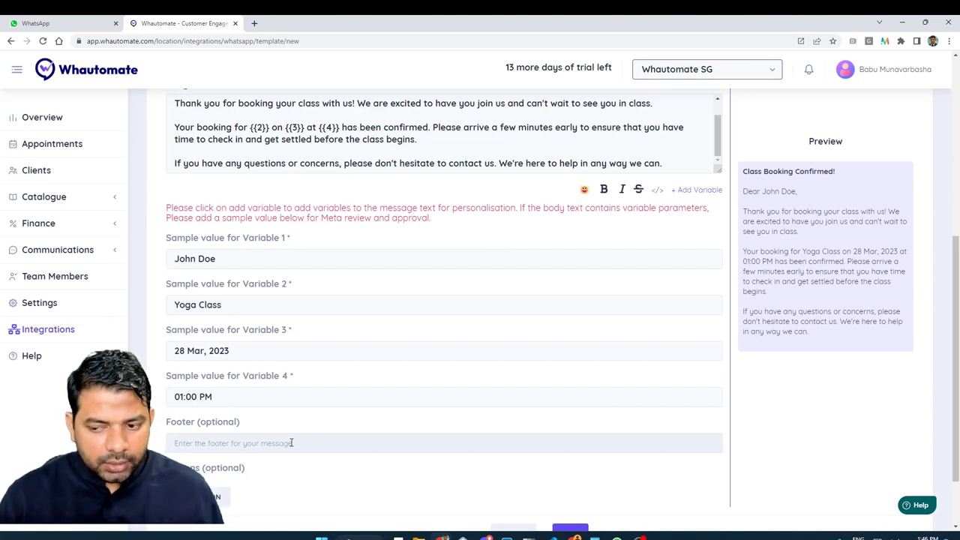
text(Wh)
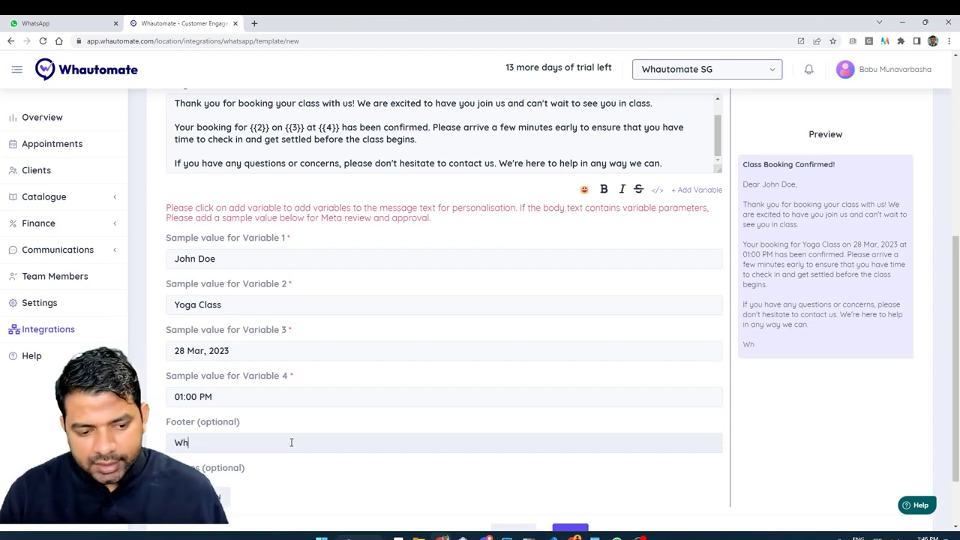
text(automate!)
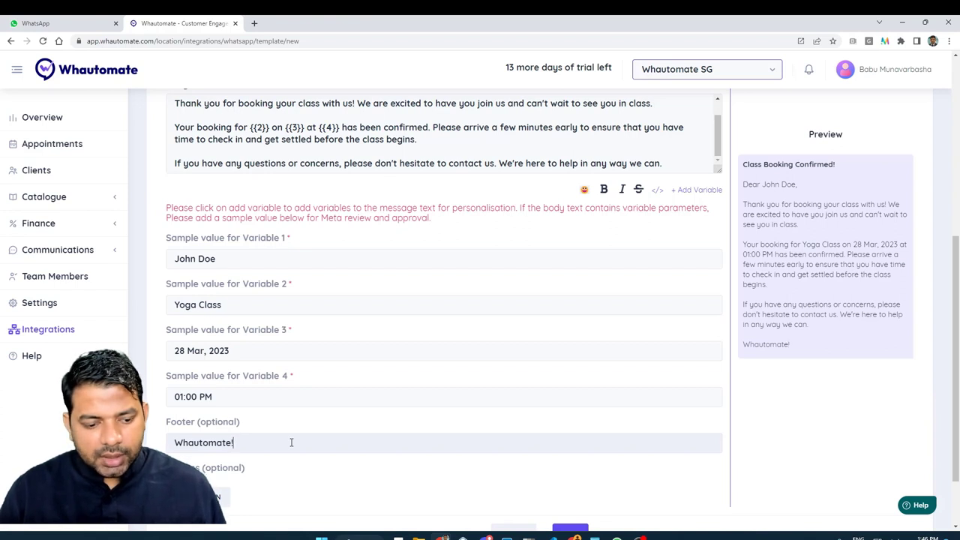
click(214, 496)
scroll(263, 458, down, 1)
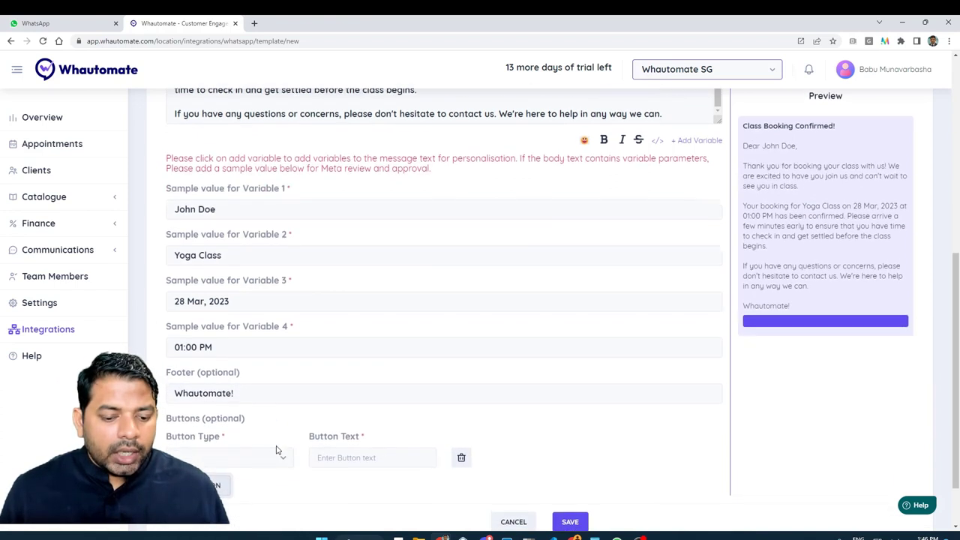
click(229, 455)
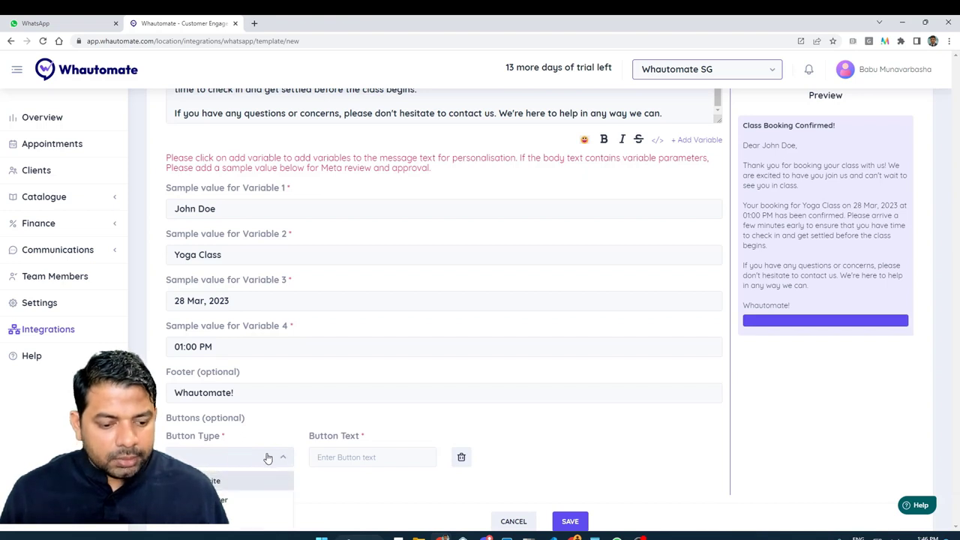
click(250, 522)
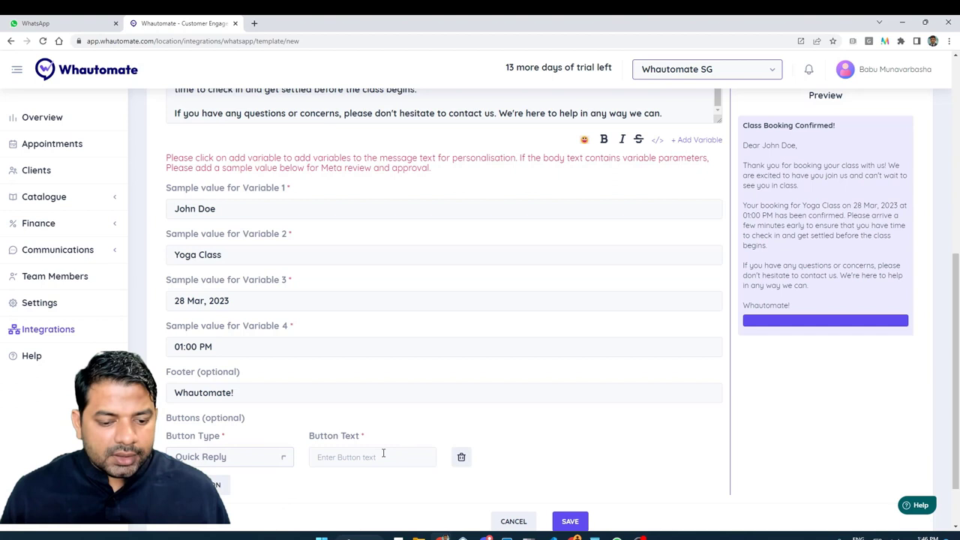
click(345, 457)
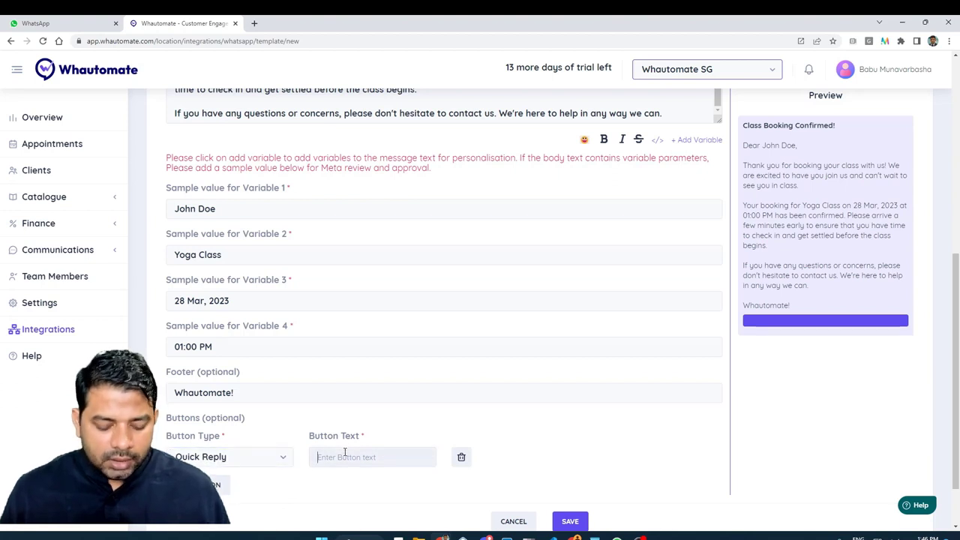
text(Talk to our staff)
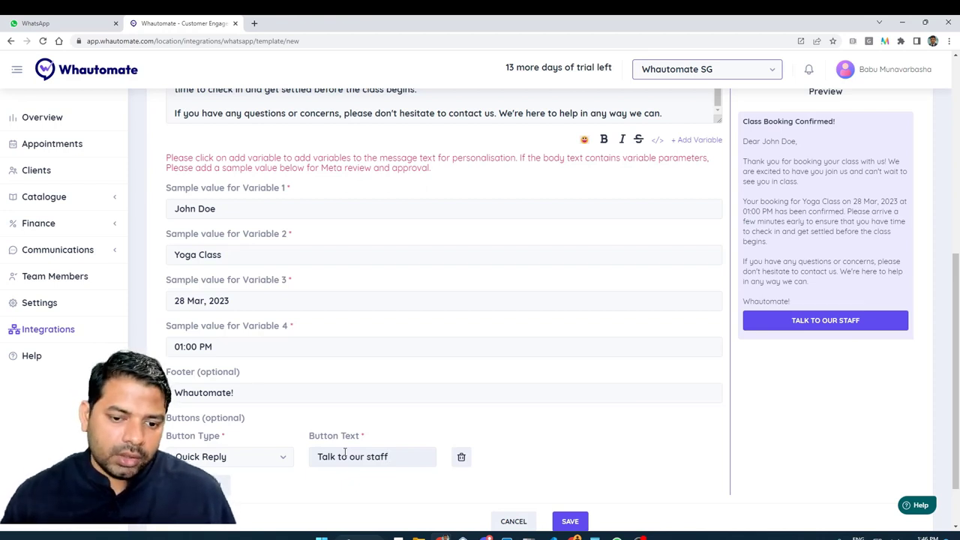
Step: Save the template so class_booking_confirmation is listed as PENDING review
scroll(709, 345, up, 10)
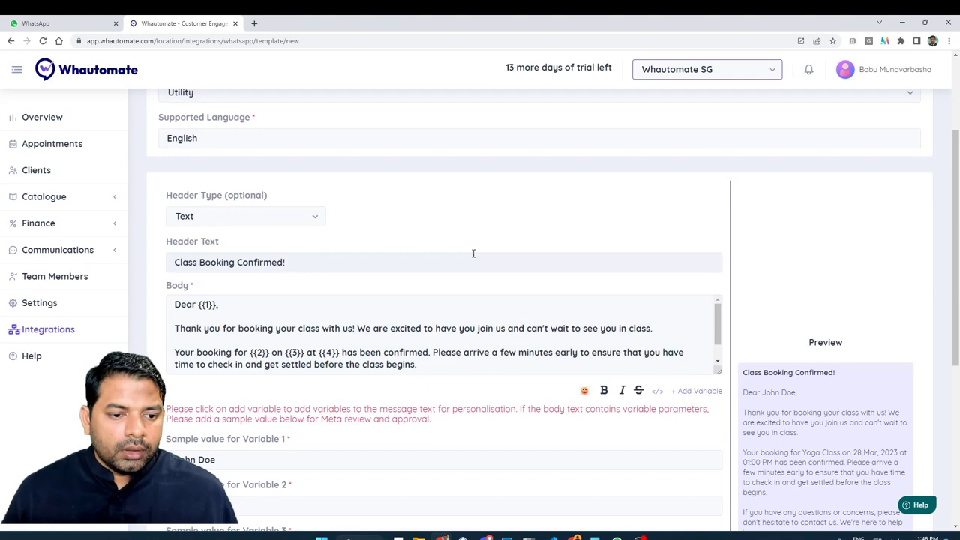
scroll(588, 272, down, 5)
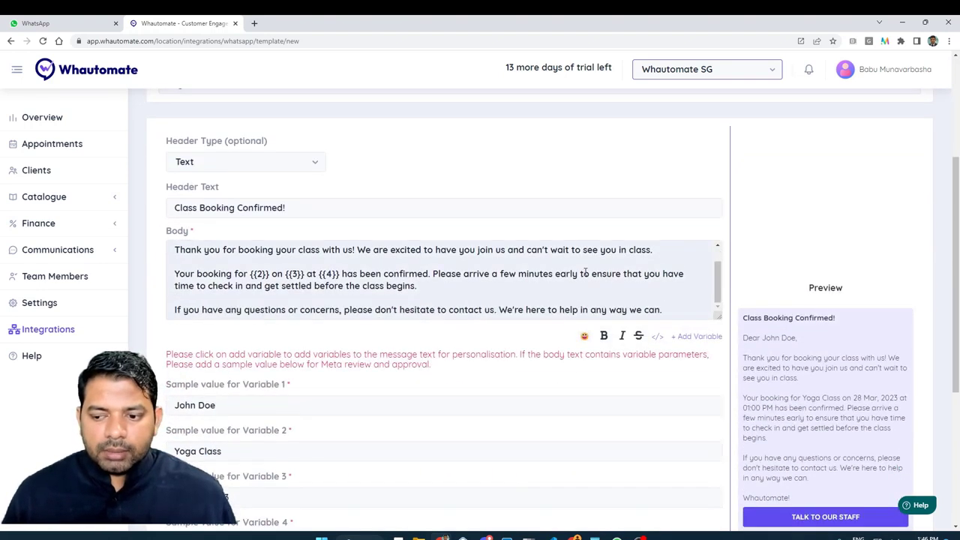
scroll(600, 281, down, 4)
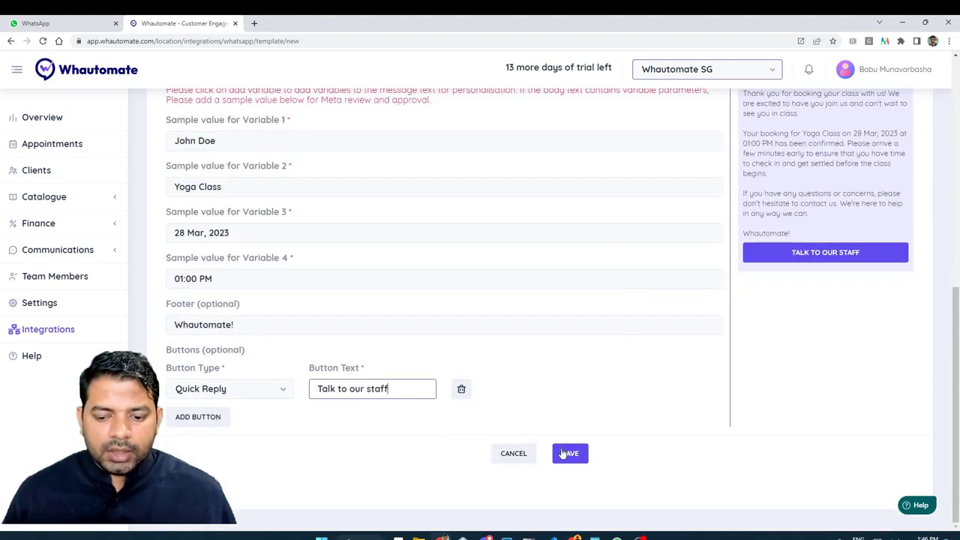
click(570, 454)
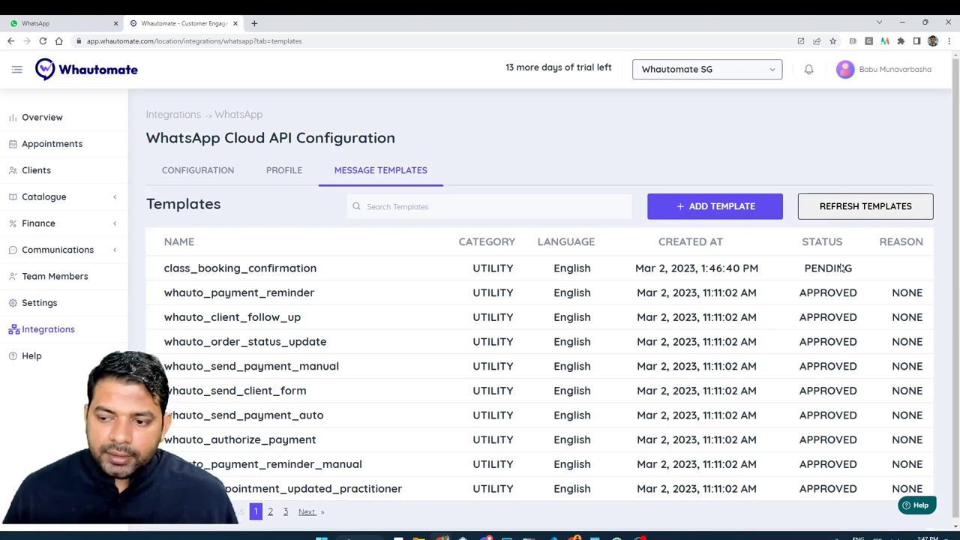
Step: Refresh templates to show class_booking_confirmation as APPROVED, then switch to Meta Business Suite
click(855, 205)
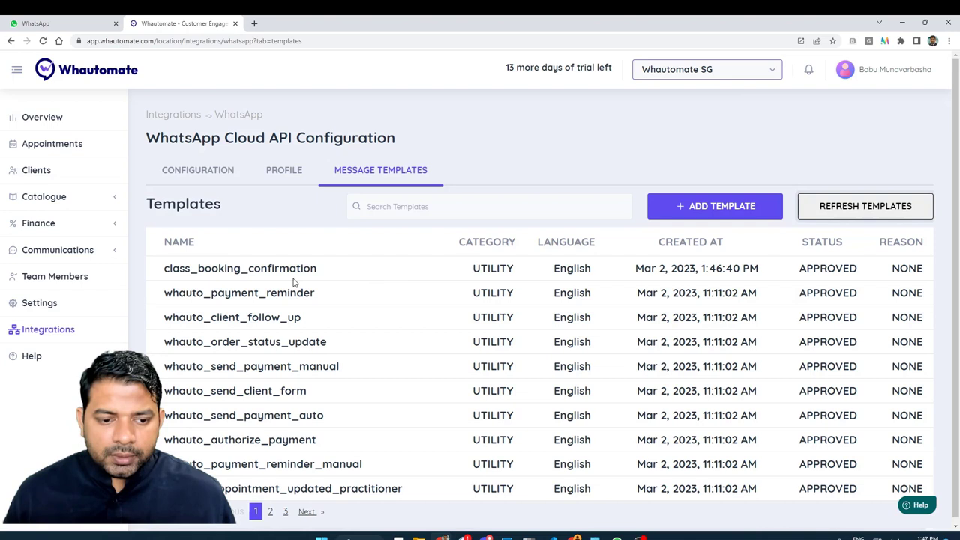
double_click(226, 269)
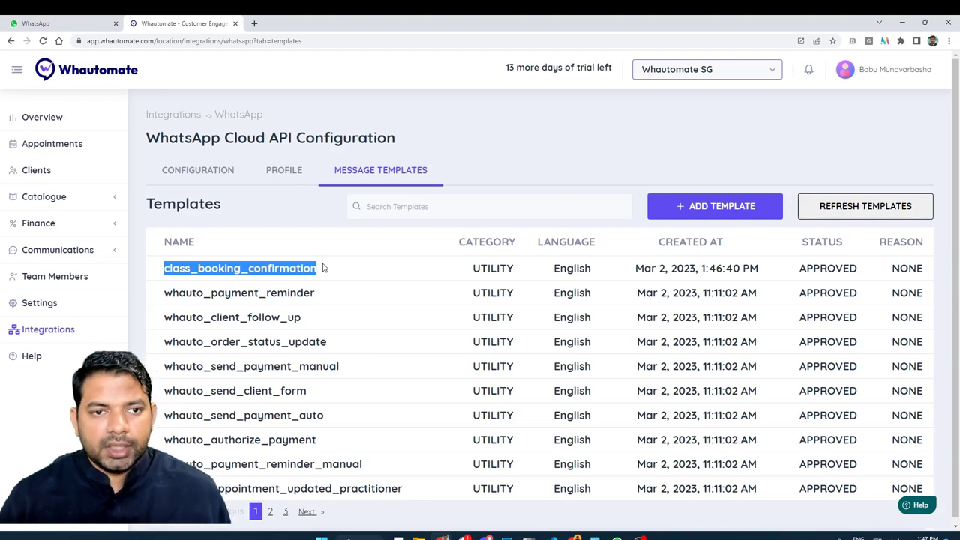
key(alt+Tab)
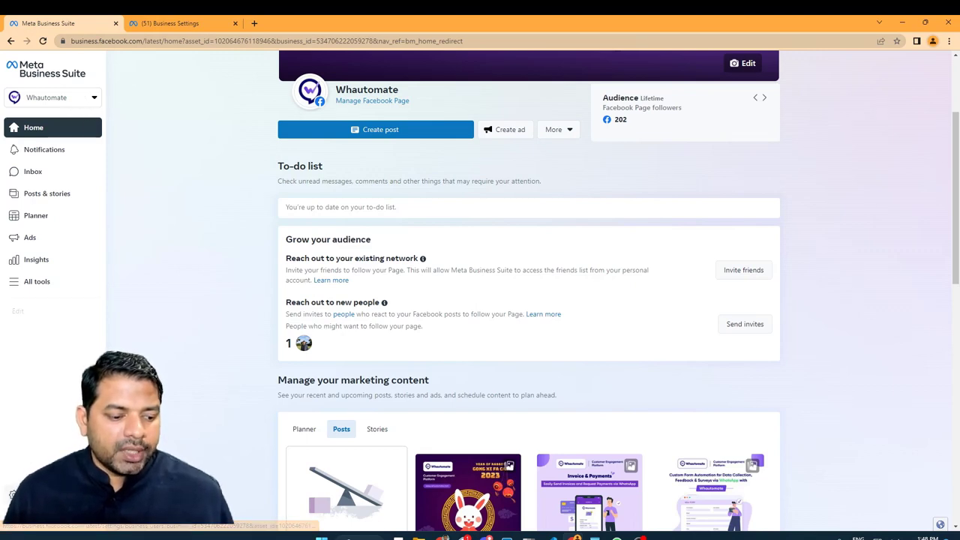
Step: Open WhatsApp Manager for the Whautomate Demo account via Business settings > WhatsApp Accounts
click(357, 240)
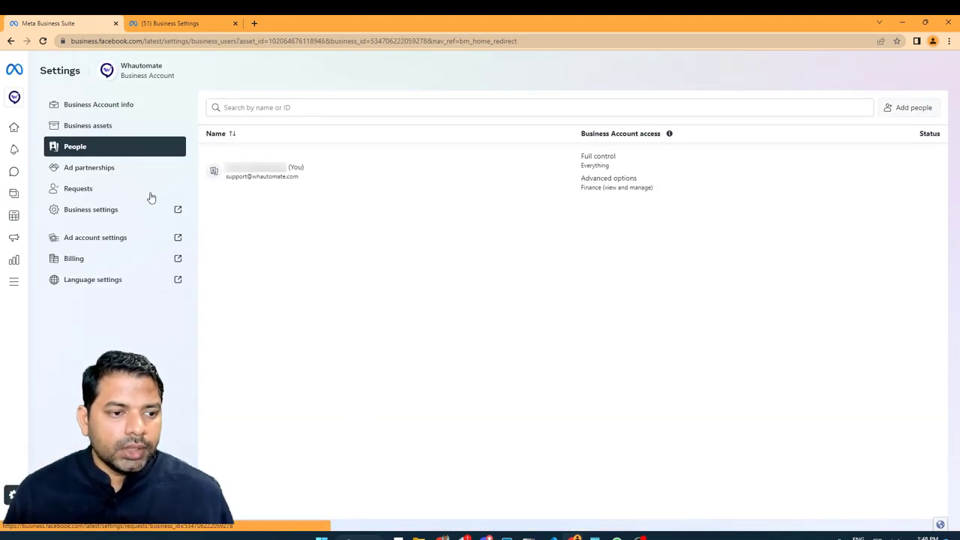
click(90, 210)
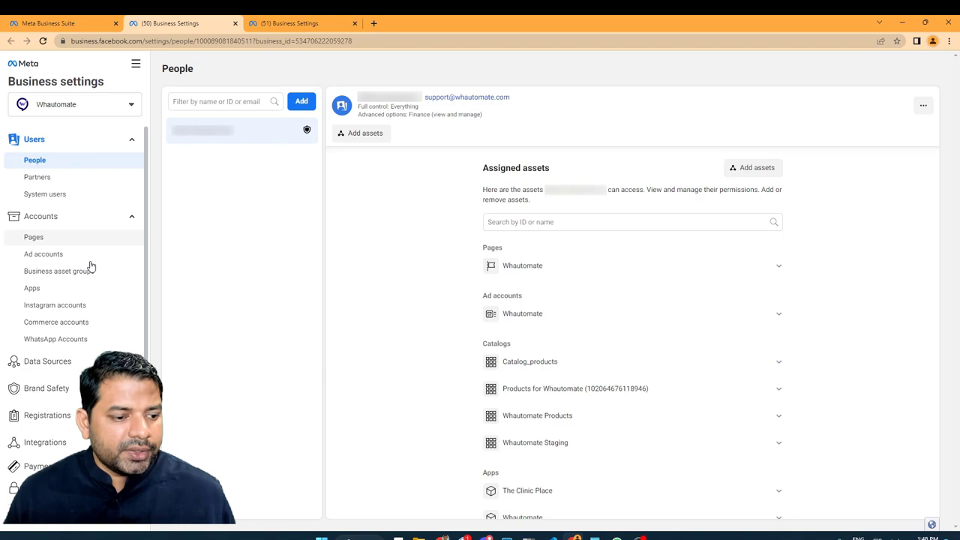
click(66, 339)
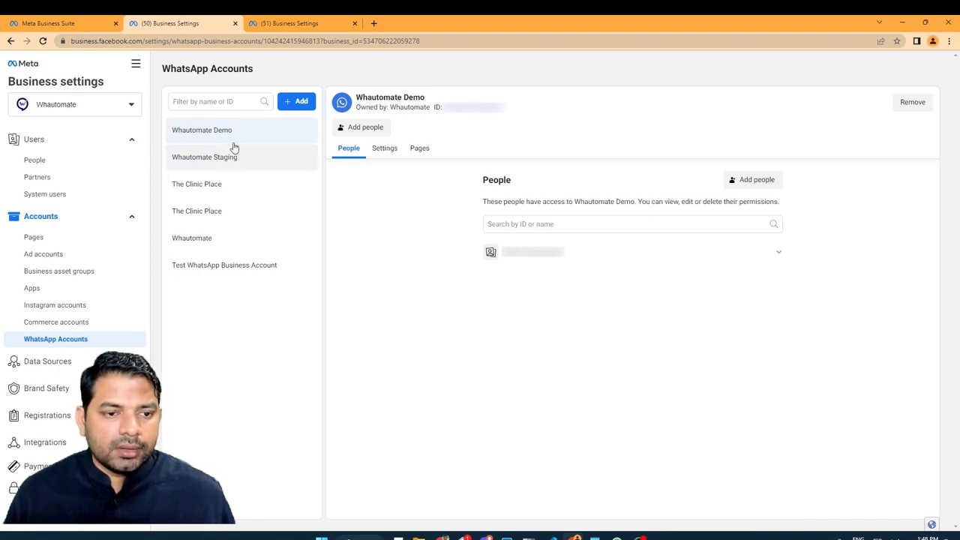
click(386, 149)
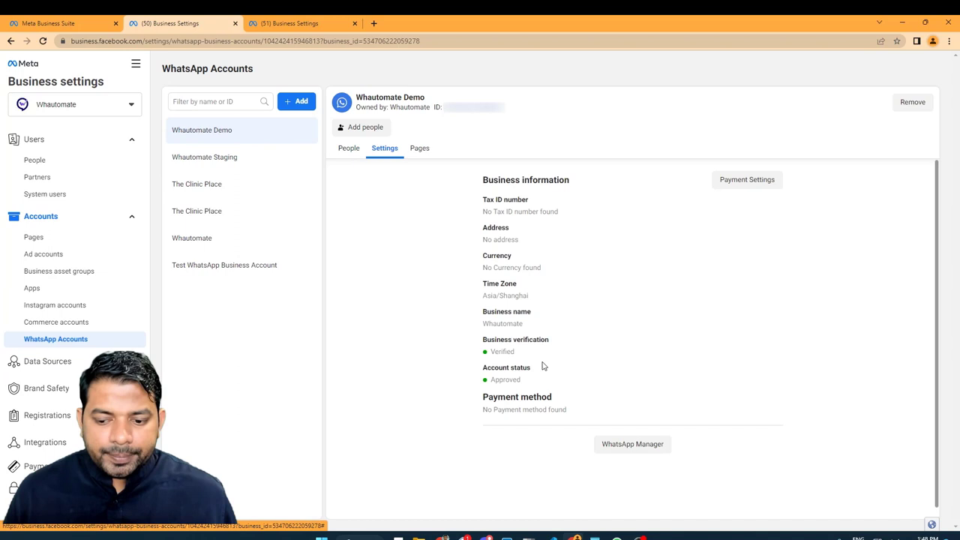
click(619, 448)
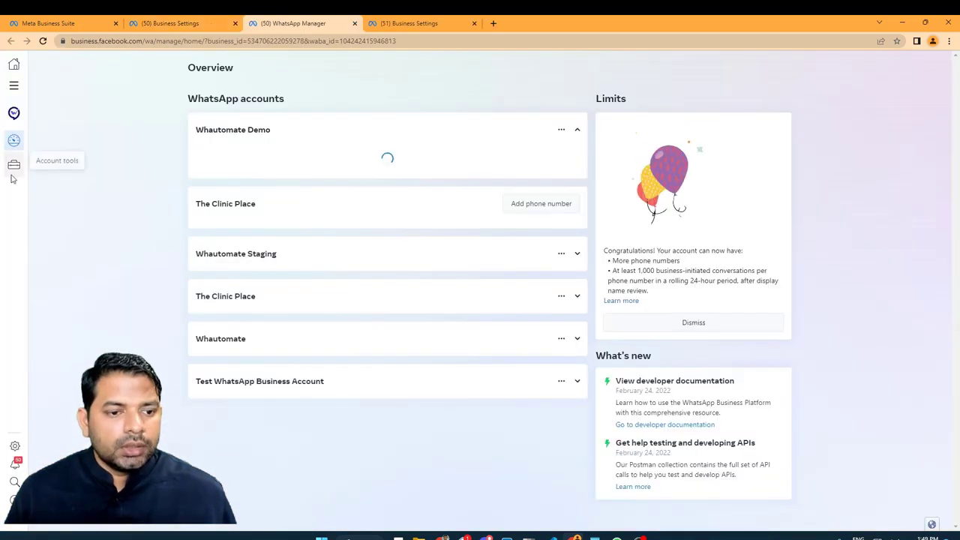
mouse_move(12, 180)
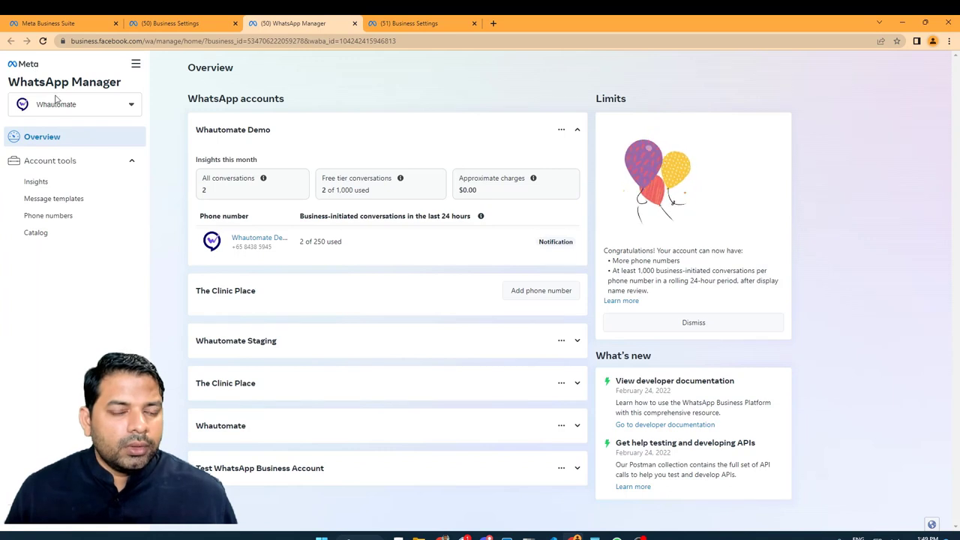
Step: Browse Whautomate Demo's message templates, previewing whauto_invoice_payment_request before returning to the list
click(62, 201)
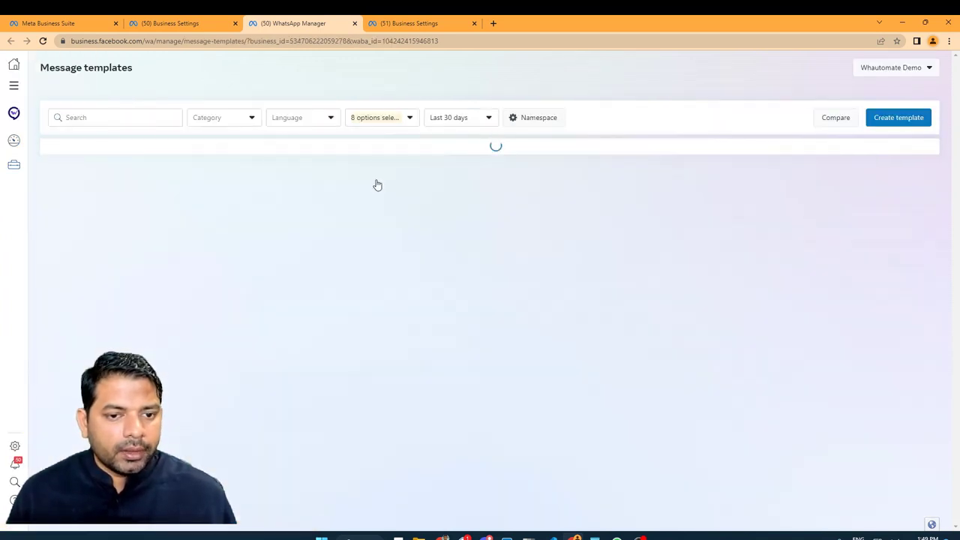
scroll(217, 199, down, 2)
scroll(216, 199, down, 10)
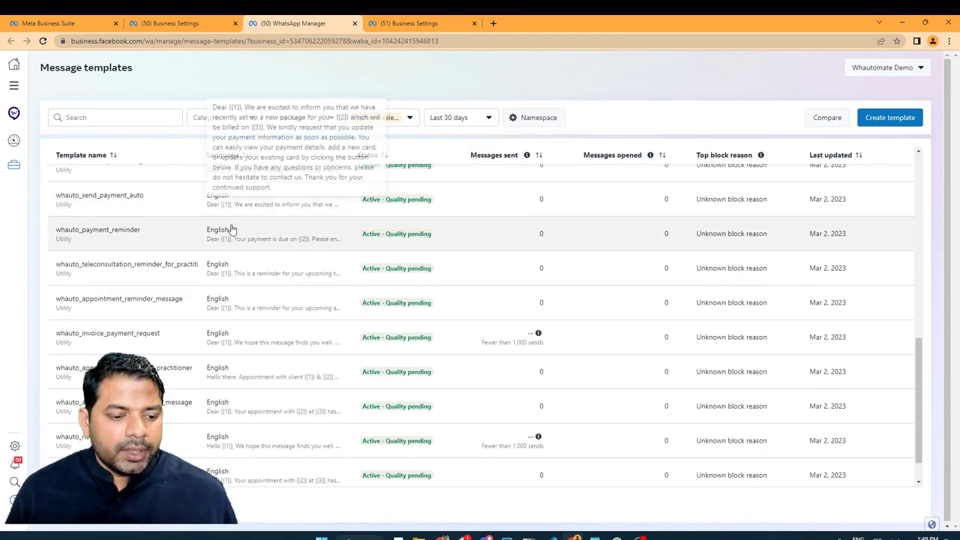
scroll(184, 287, down, 1)
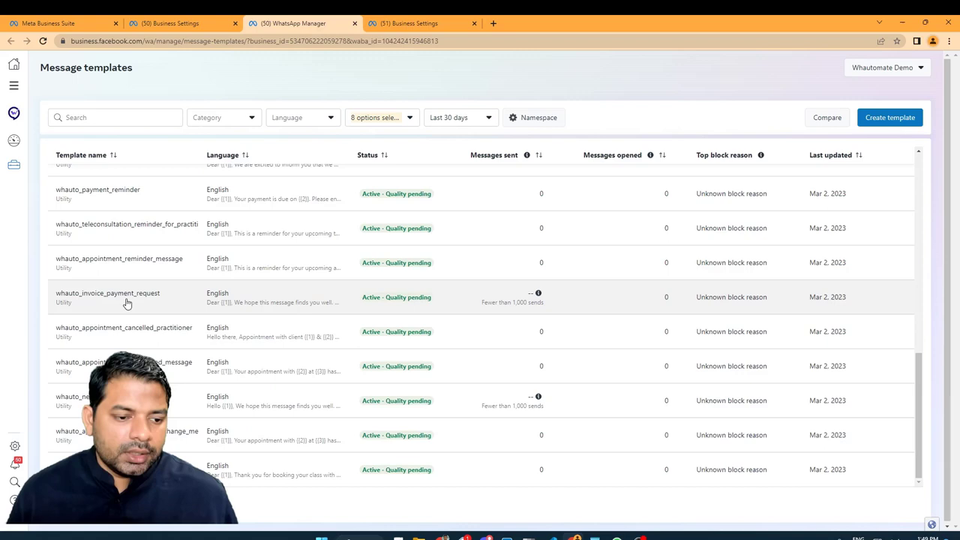
click(126, 303)
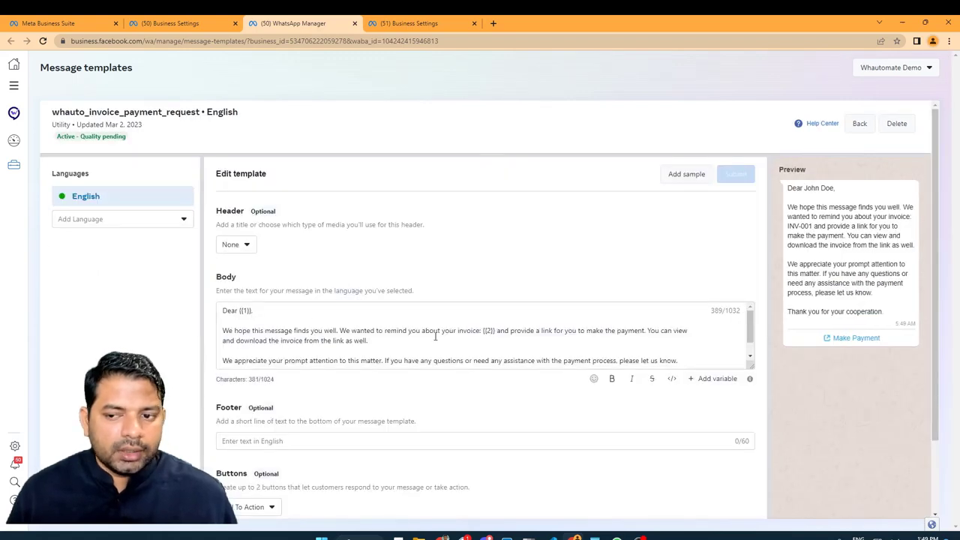
click(867, 129)
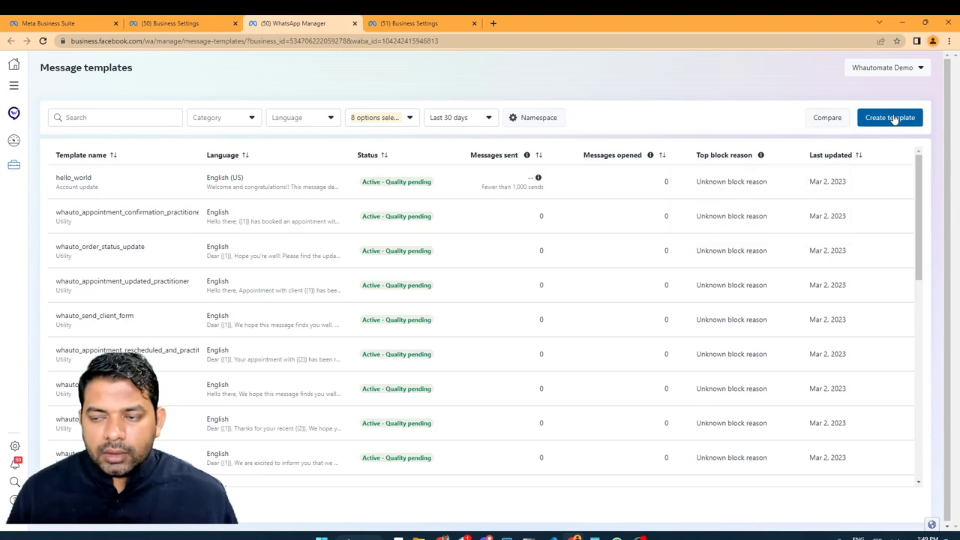
Step: Start a blank New Message Template form from the Message templates page
click(891, 118)
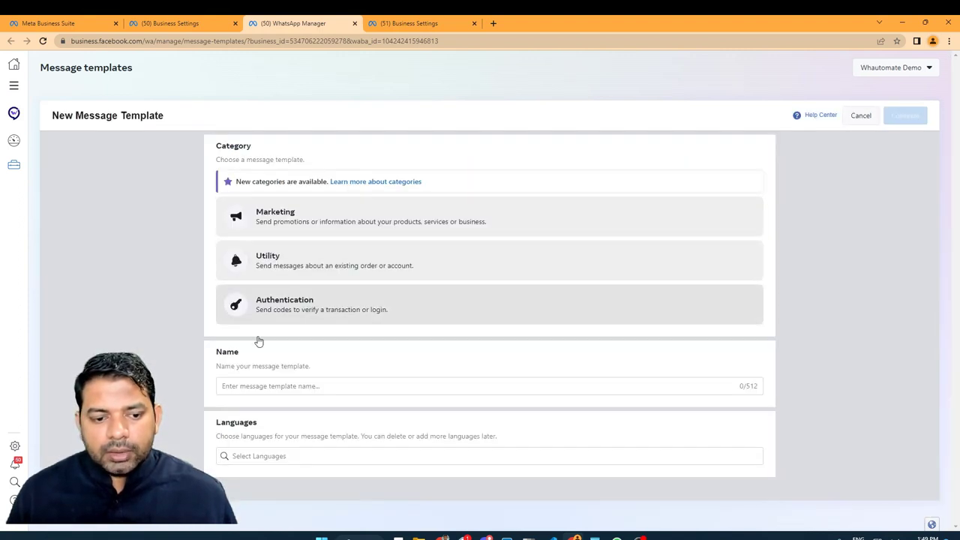